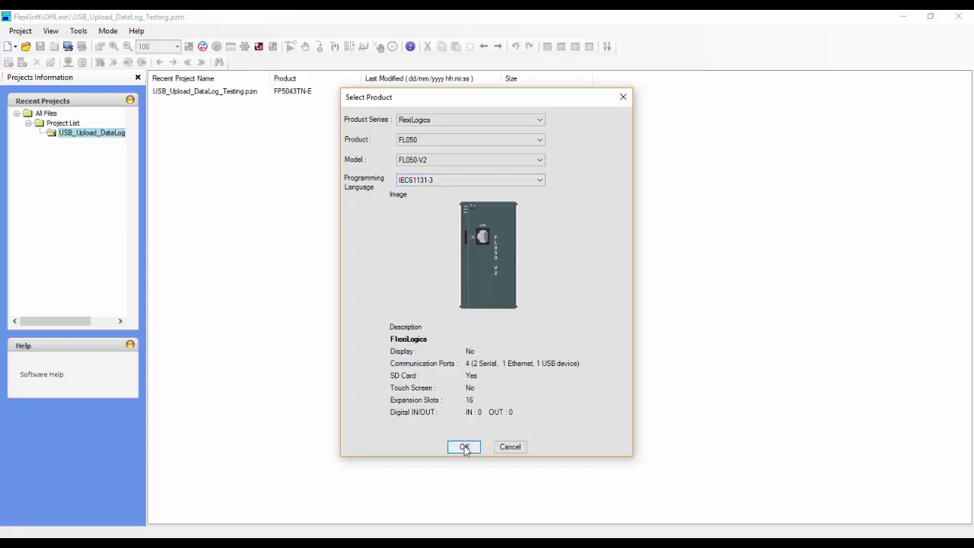
- Create a FlexiLogics FL050-V2 project programmed in IEC61131-3 and hide the default tags in its tag list
left_click(465, 447)
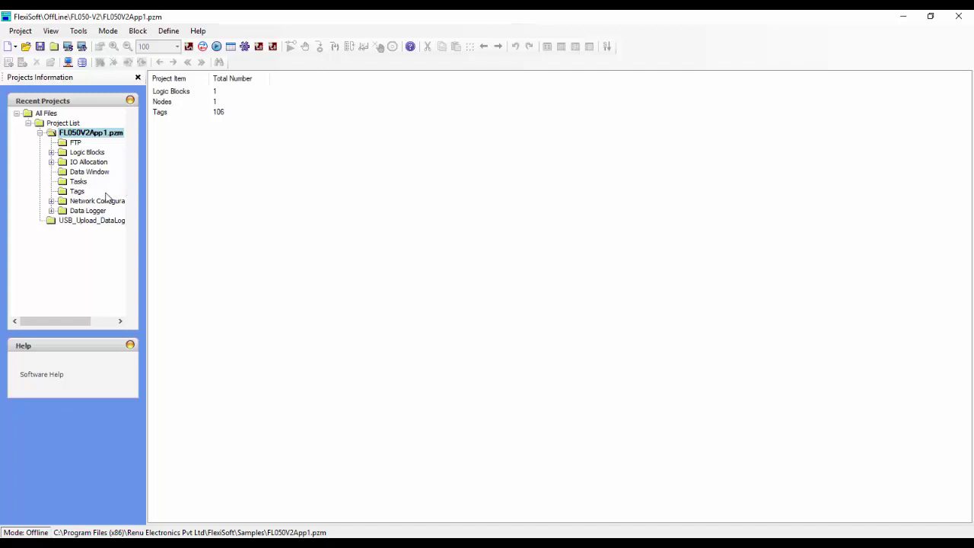
double_click(78, 192)
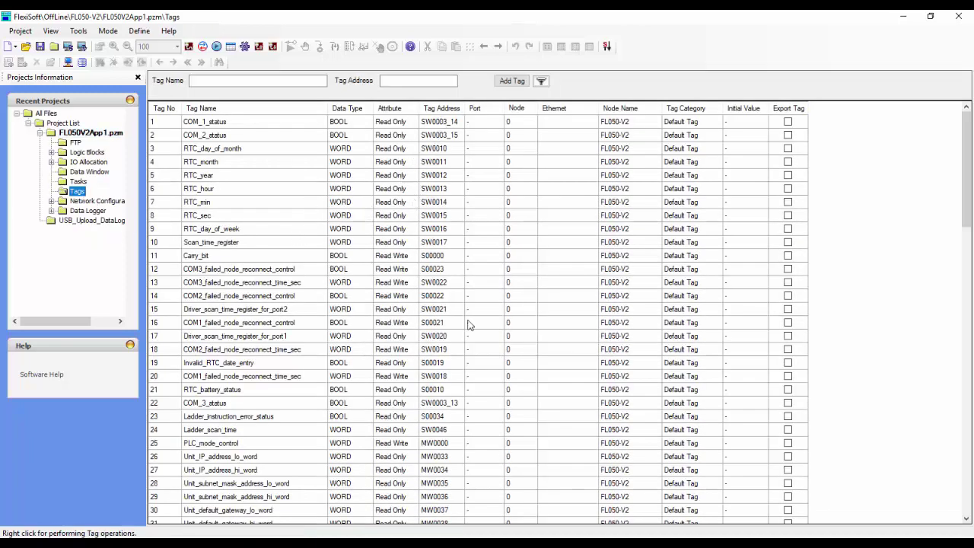
left_click(607, 47)
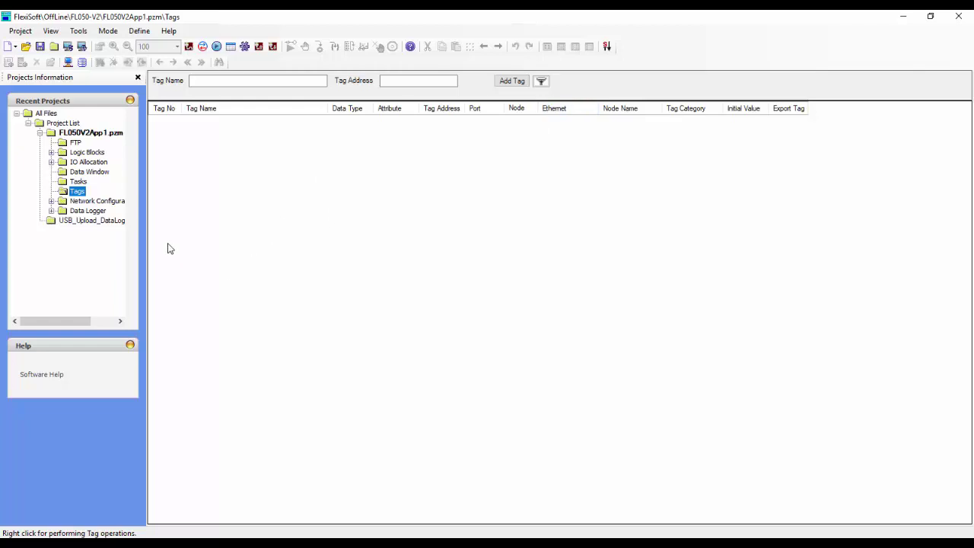
- Assign the FLD0808R digital module to expansion Slot1 in the project's IO allocation
left_click(86, 162)
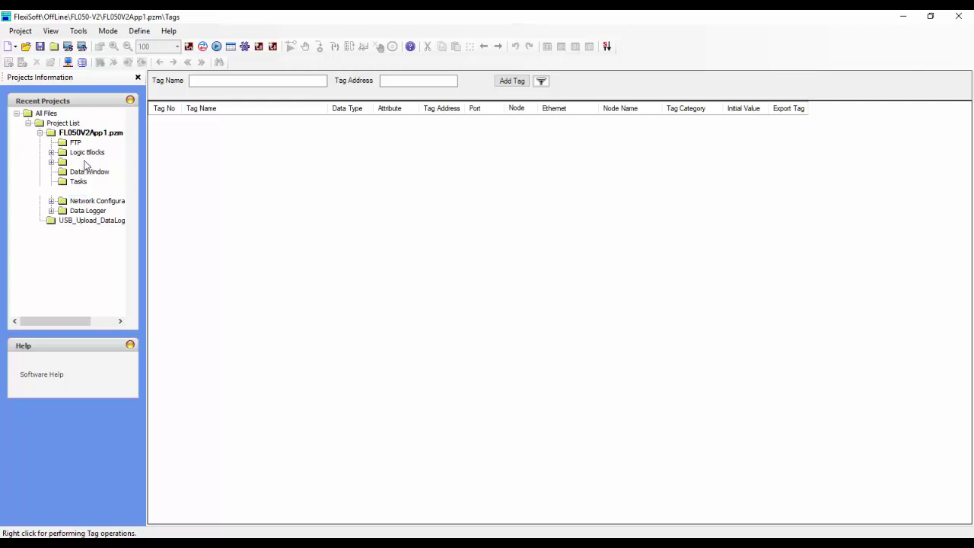
left_click(51, 162)
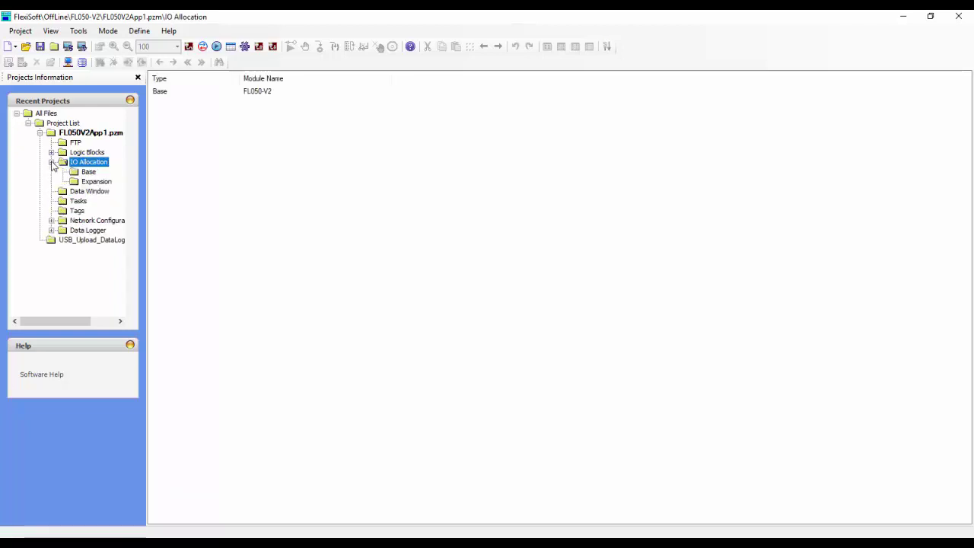
left_click(95, 183)
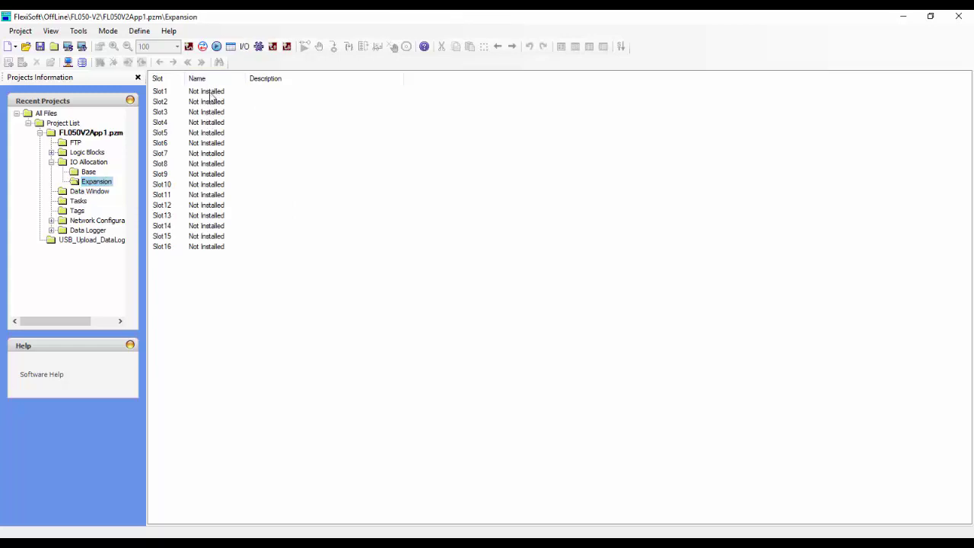
double_click(214, 92)
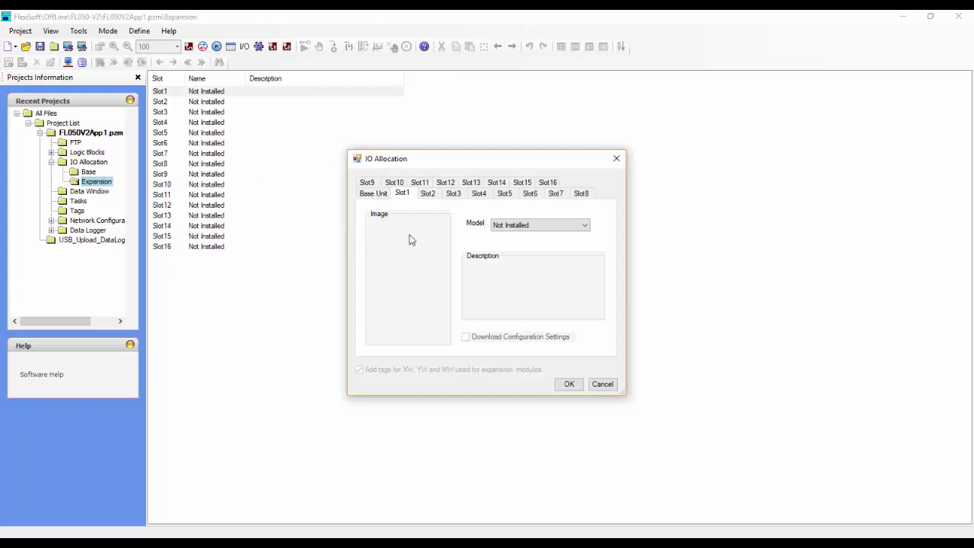
left_click(520, 224)
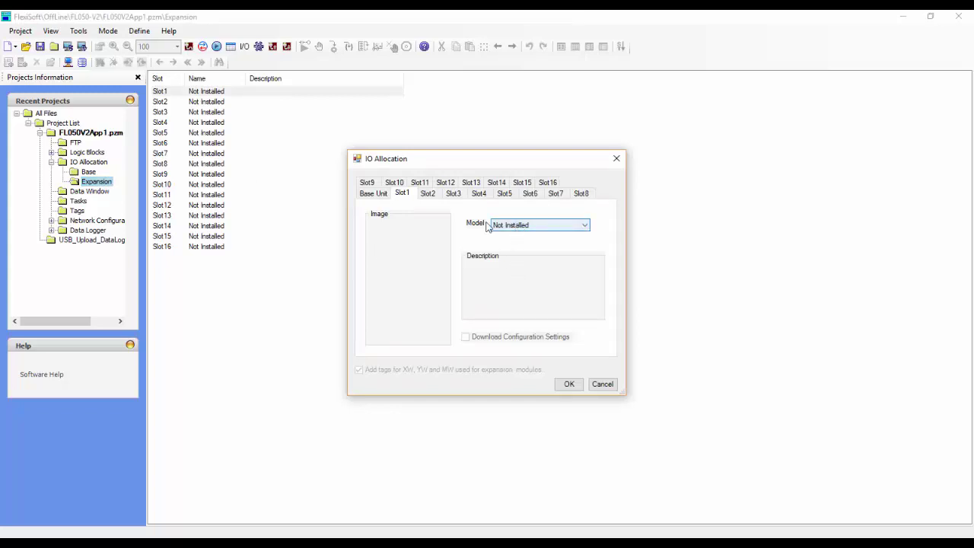
left_click(520, 224)
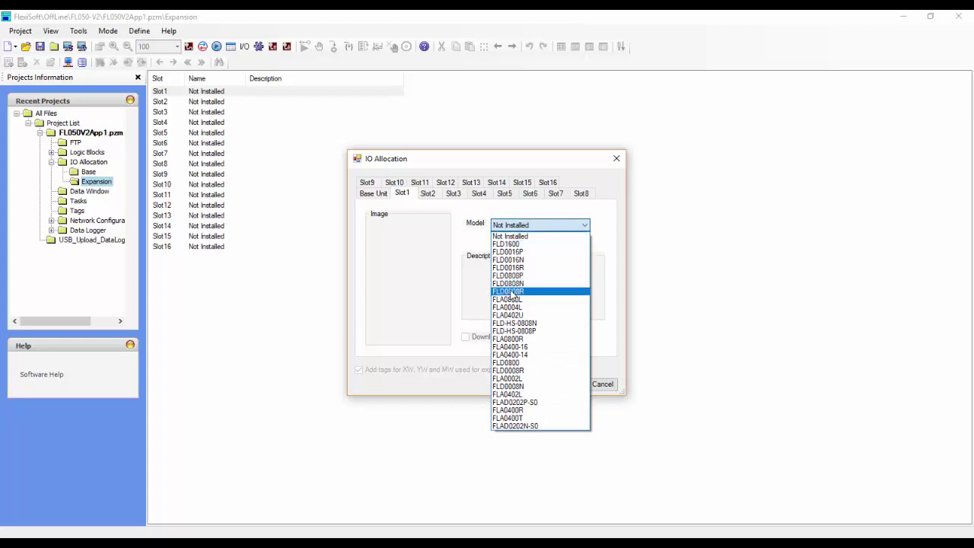
left_click(522, 292)
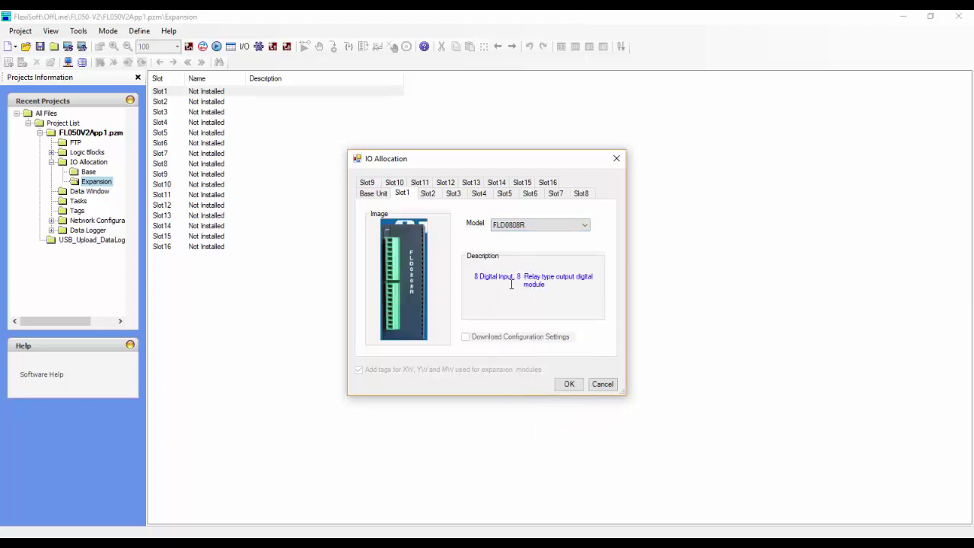
left_click_drag(473, 275, 547, 294)
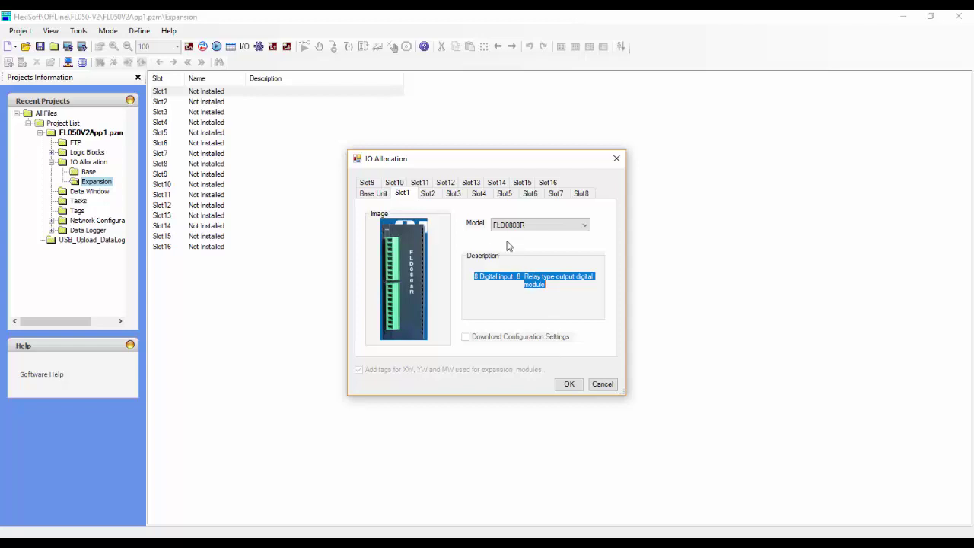
- Assign the FLA0402U universal analog module to expansion Slot2
left_click(430, 195)
left_click(587, 226)
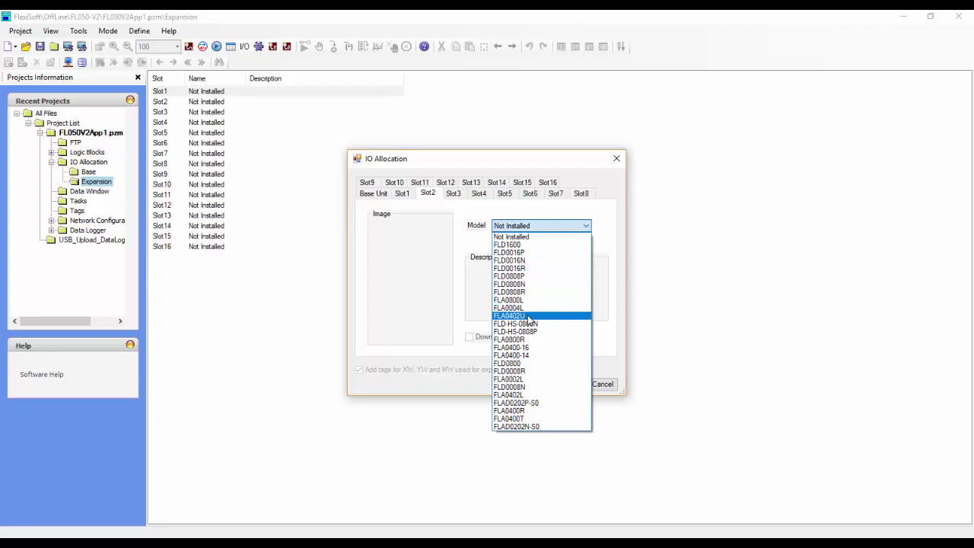
left_click(527, 316)
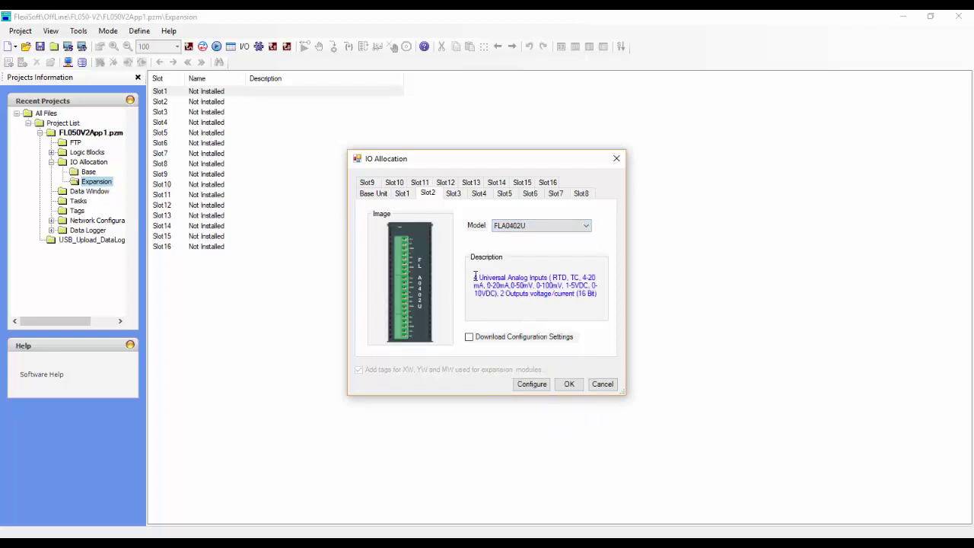
left_click_drag(475, 276, 601, 298)
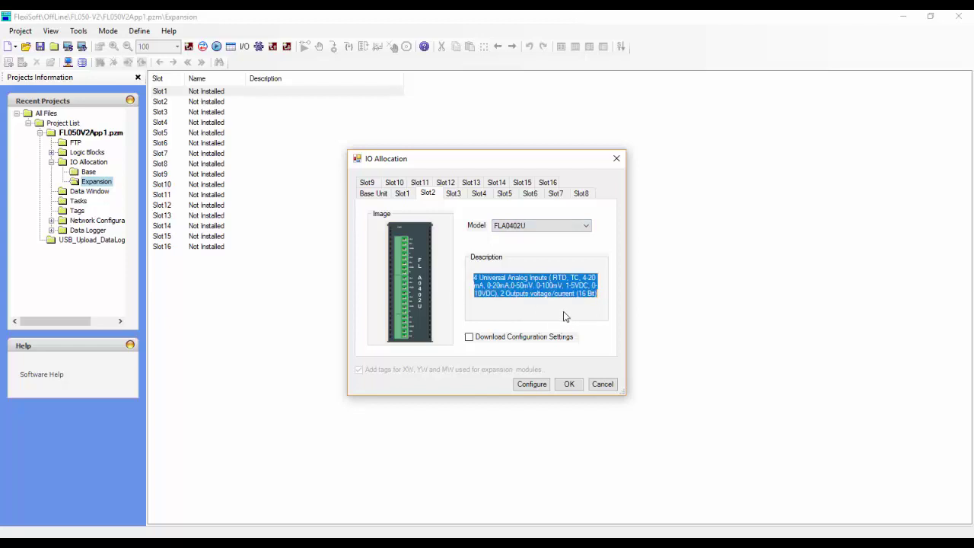
left_click(547, 287)
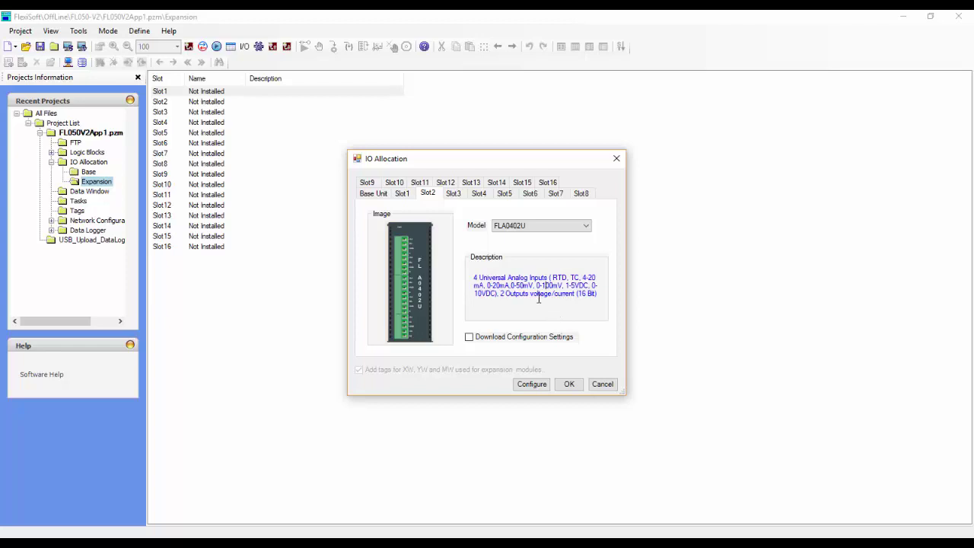
- Enable downloading of configuration settings for the Slot2 module and set its Output Channel1 type to mA(4-20mA)
left_click(470, 338)
left_click(531, 384)
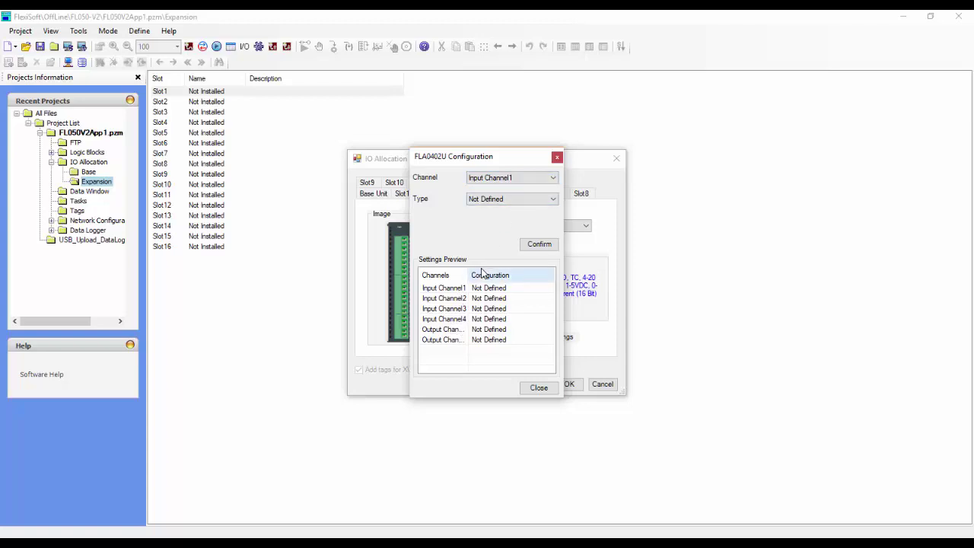
left_click(515, 199)
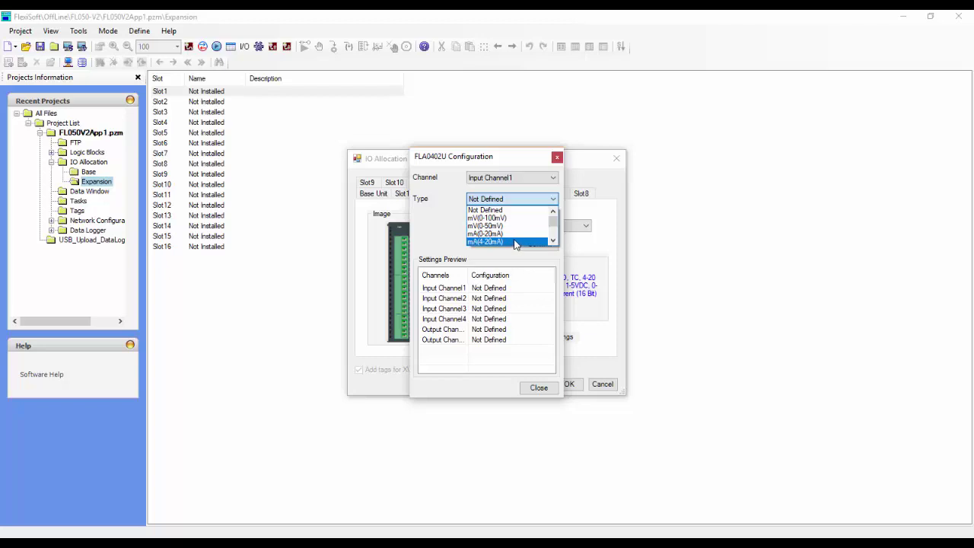
left_click(435, 226)
left_click(502, 179)
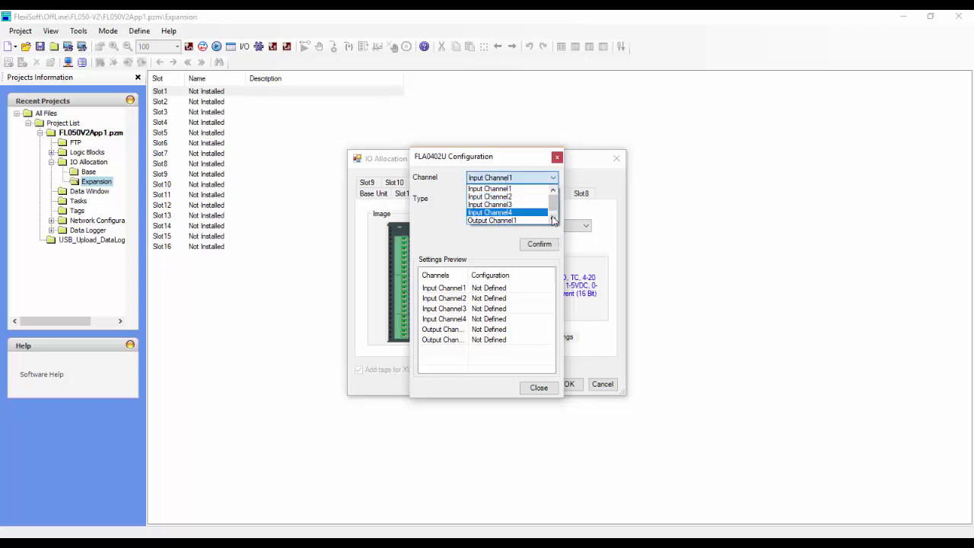
left_click(553, 220)
left_click(506, 212)
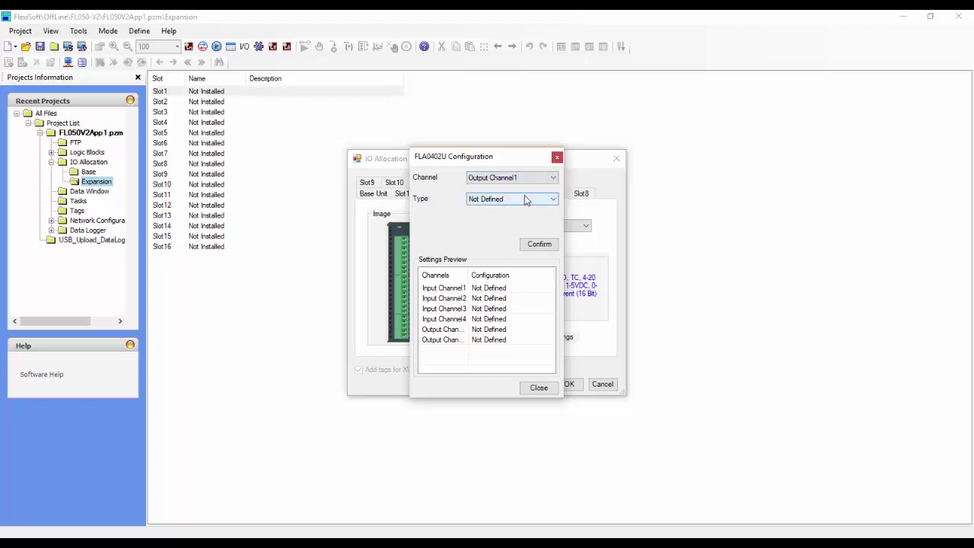
left_click(525, 199)
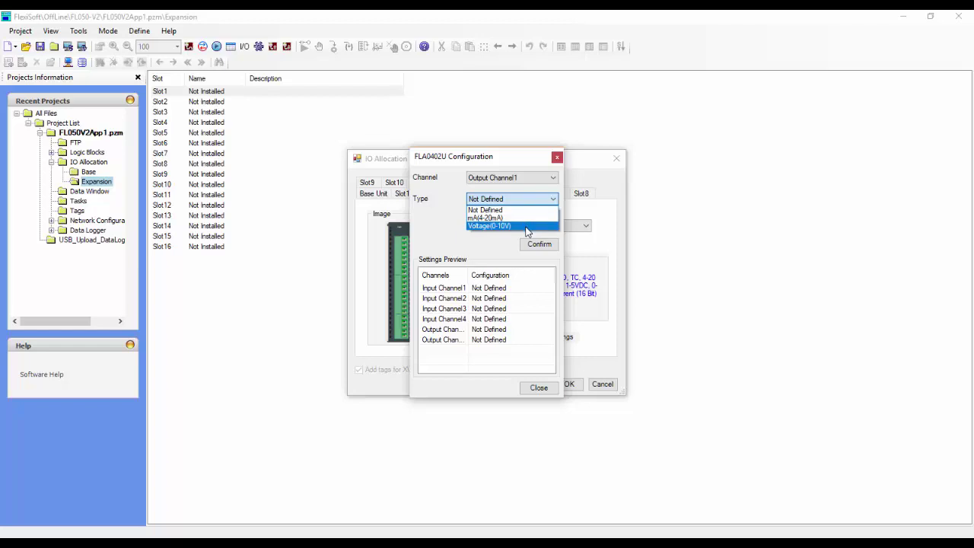
left_click(497, 218)
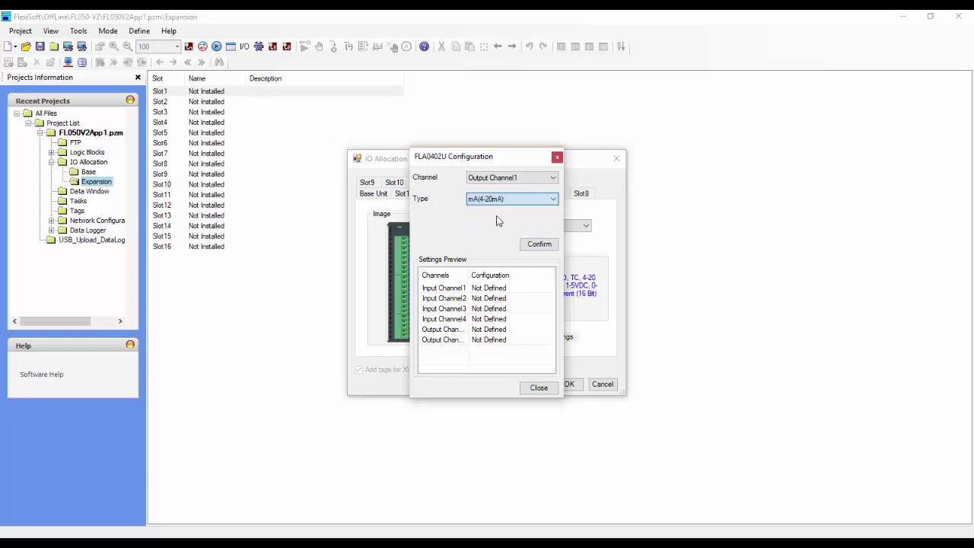
left_click(541, 245)
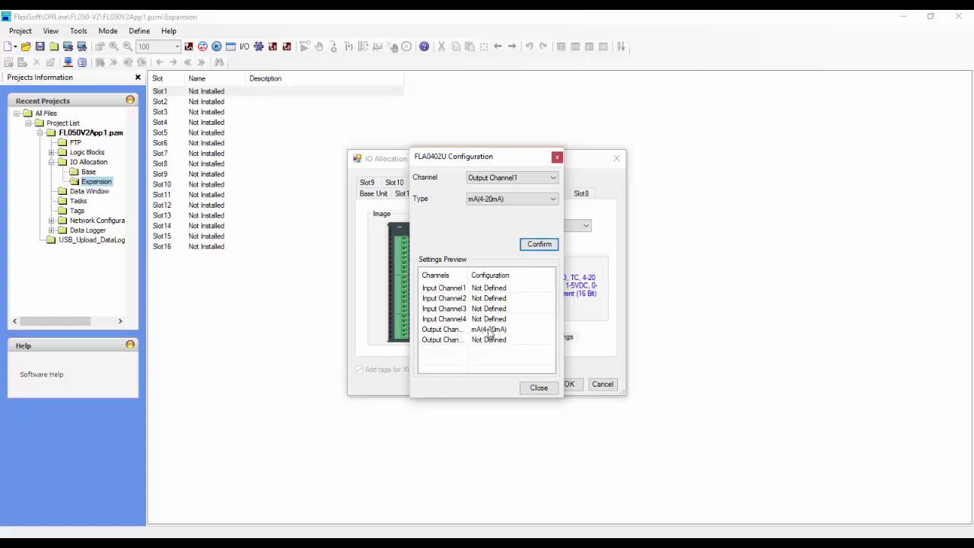
left_click(539, 387)
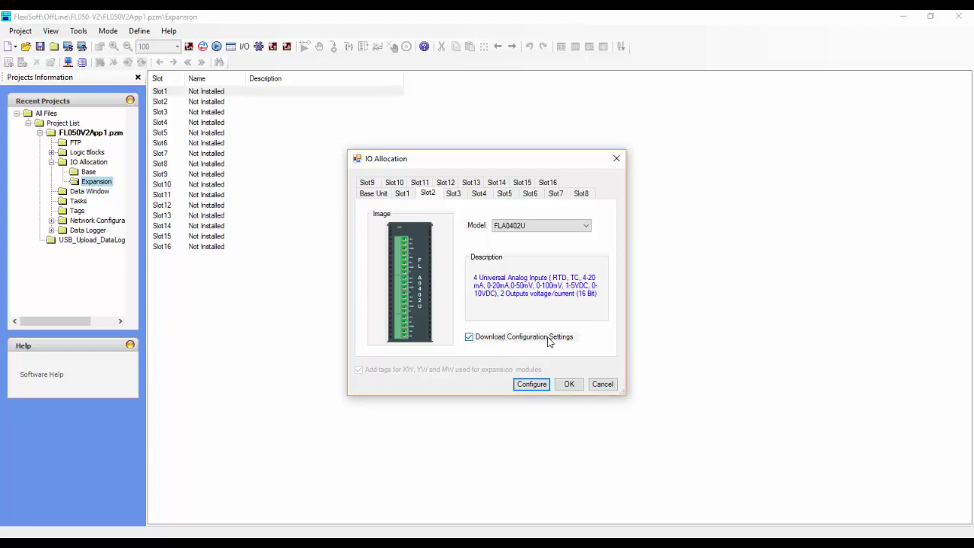
- Assign the FLAD0202N-S0 load cell module to expansion Slot3 and acknowledge the reset of its earlier settings
left_click(455, 195)
left_click(522, 226)
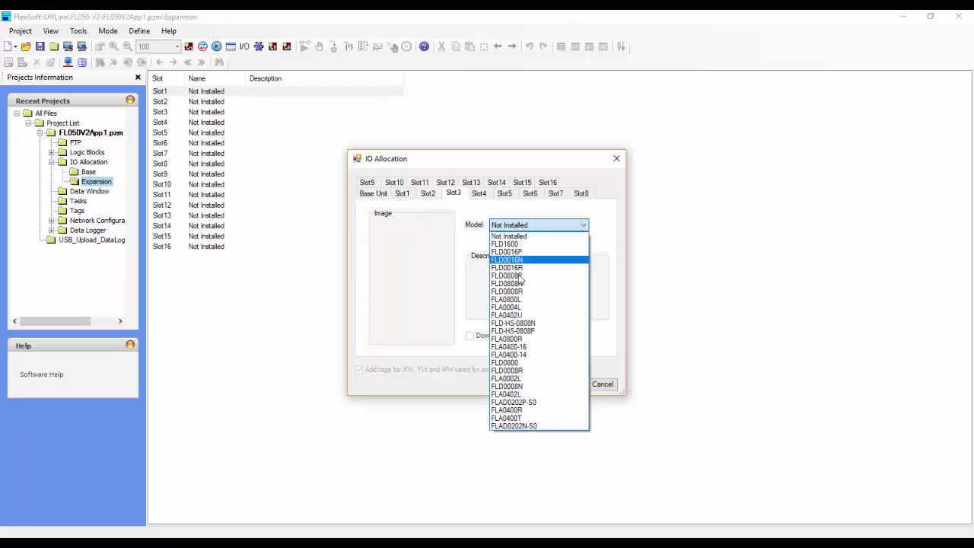
left_click(533, 427)
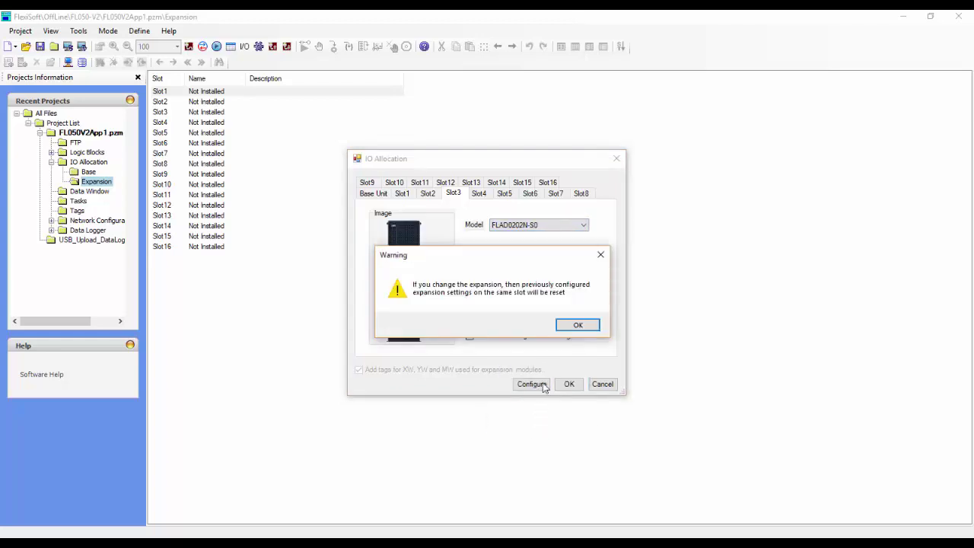
left_click(578, 323)
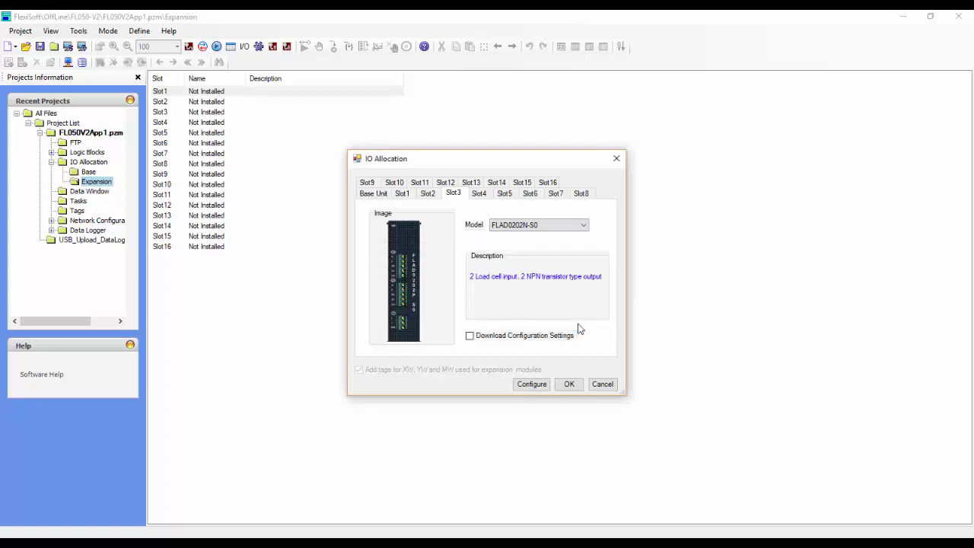
- Enable downloading of configuration settings for the Slot3 module, keep its default channel parameters, and apply the IO allocation
left_click(471, 336)
left_click(532, 384)
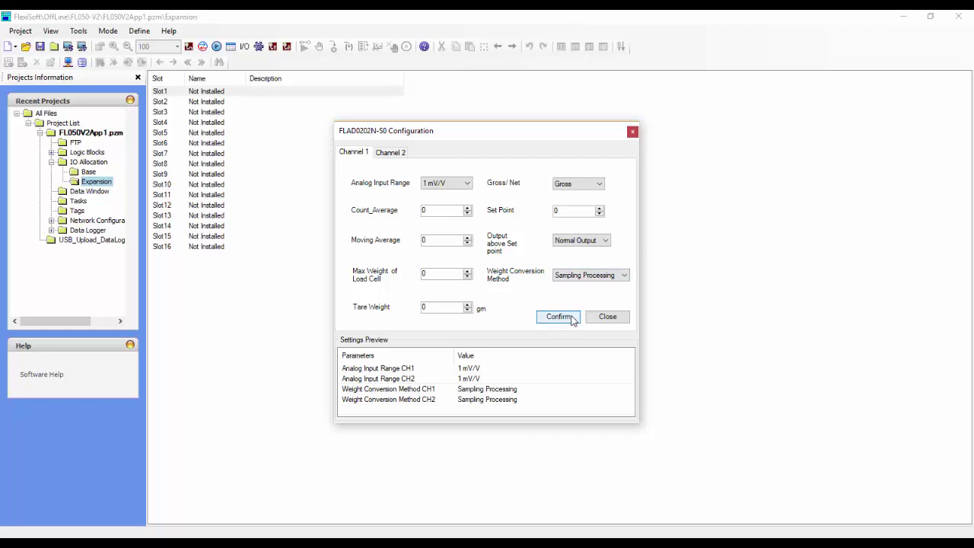
left_click(613, 319)
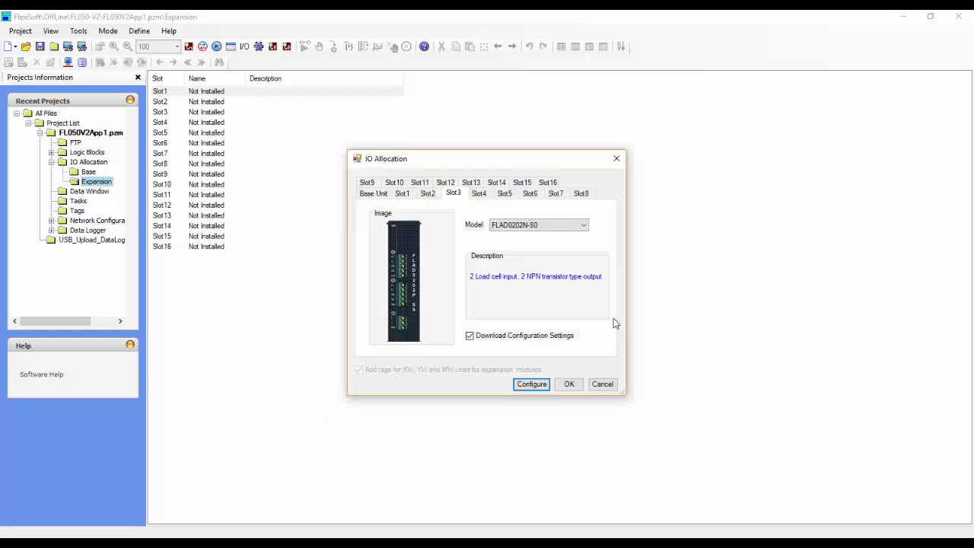
left_click(568, 384)
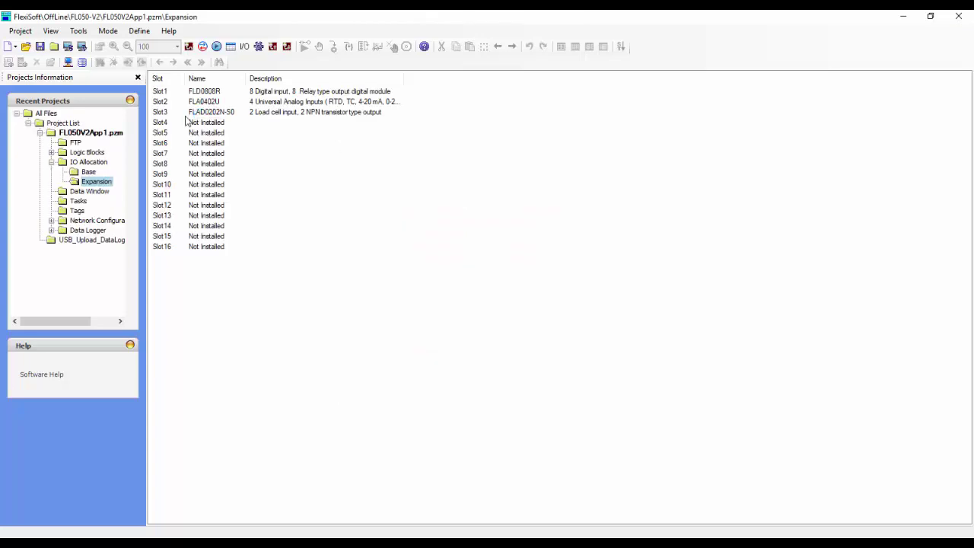
- Review the tag list for the input, output and configuration tags of the three expansion slots
left_click(78, 210)
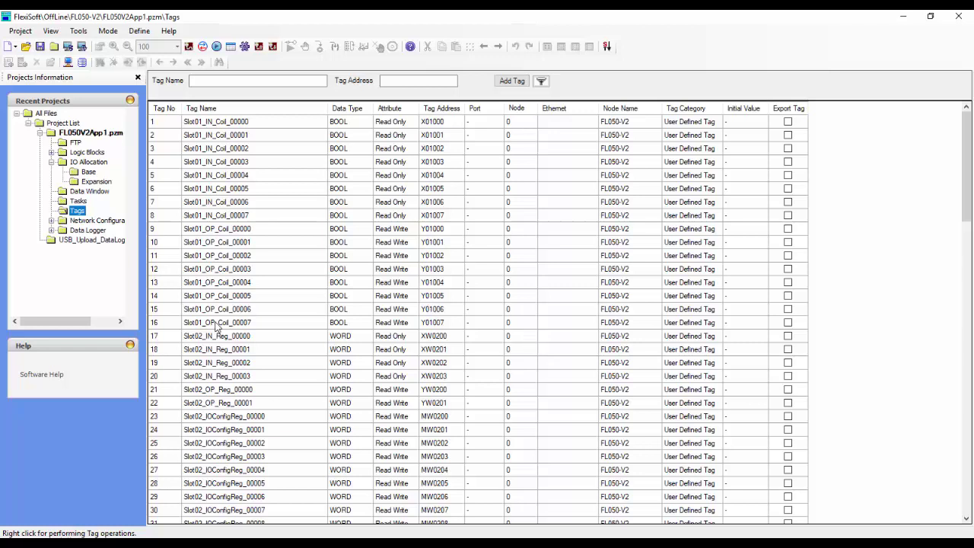
scroll(196, 430, "down", 6)
scroll(197, 434, "down", 9)
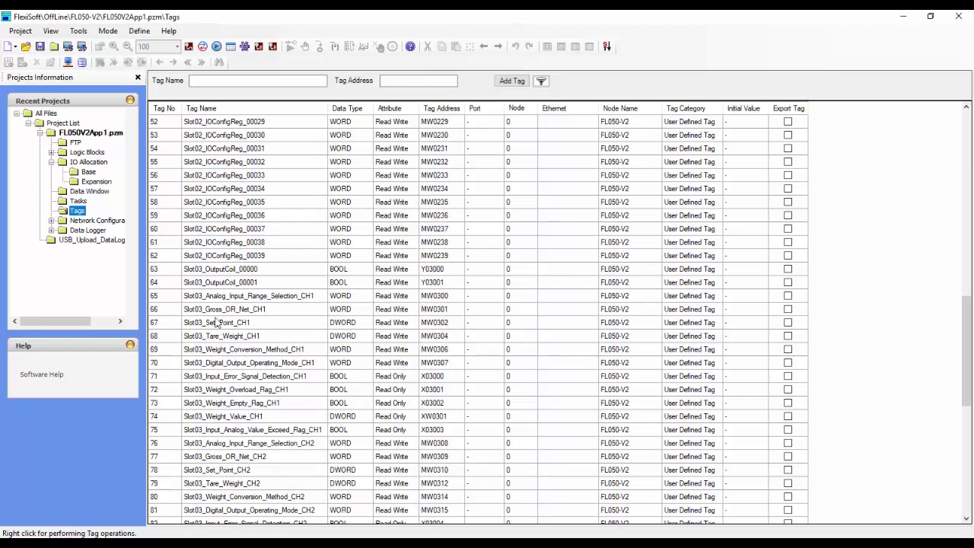
scroll(231, 388, "down", 3)
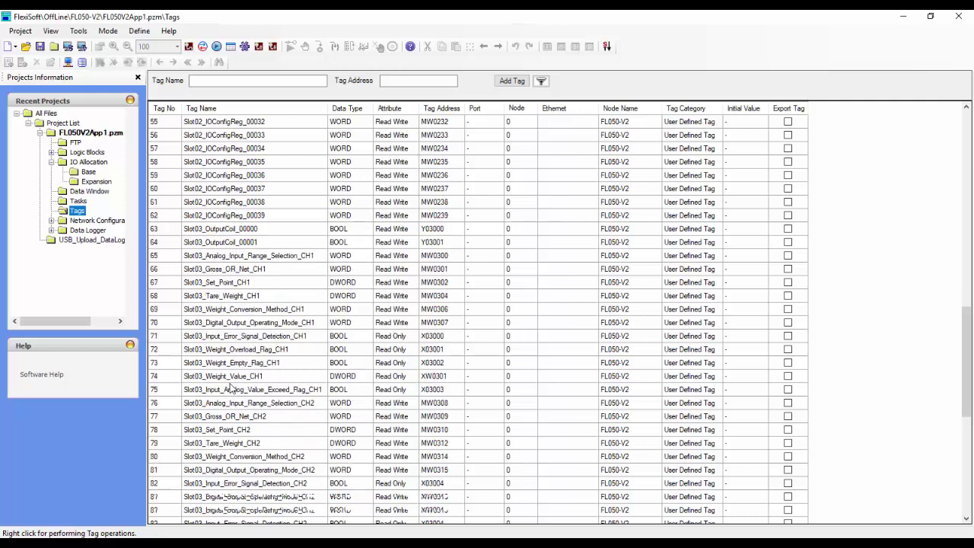
scroll(231, 388, "up", 20)
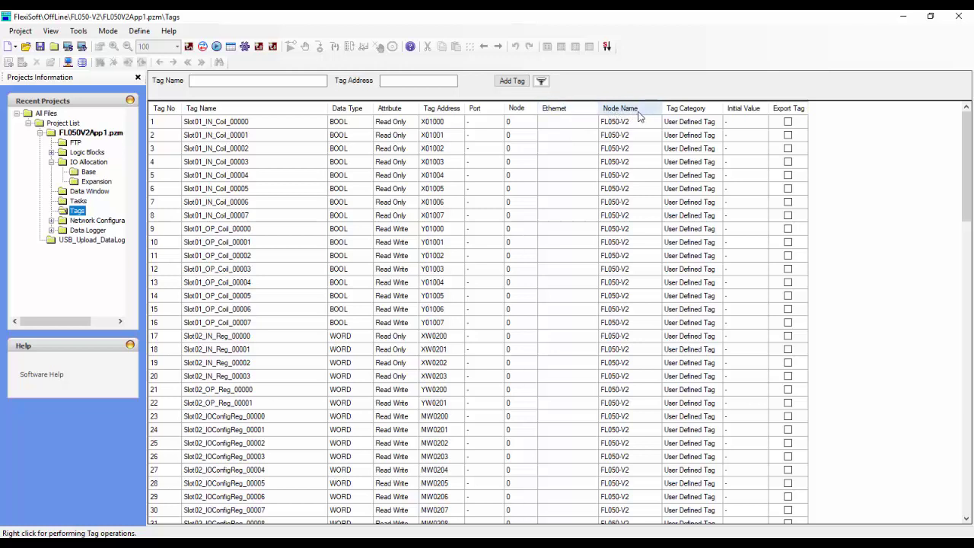
- Start a new node in the network configuration on Com1 with the Modbus RTU (Unit as Slave) protocol
left_click(94, 221)
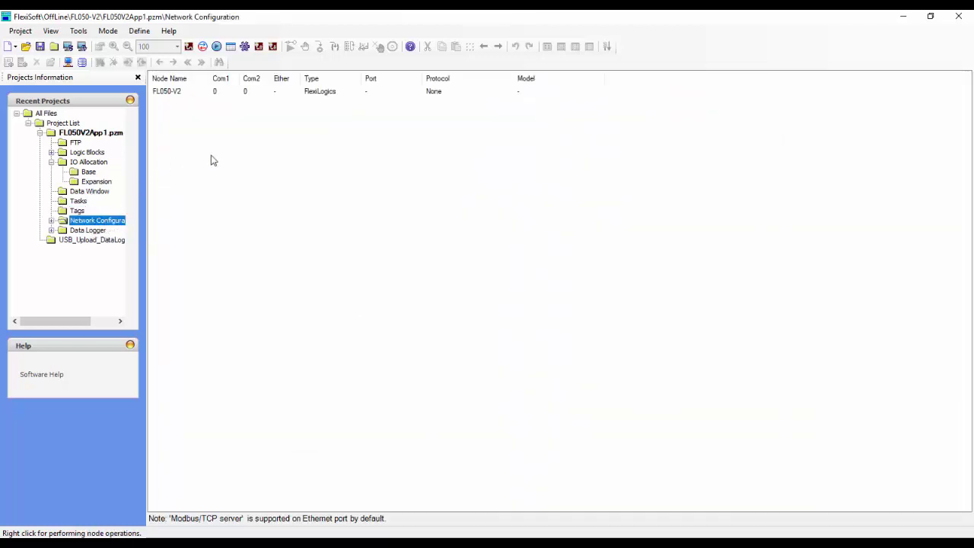
right_click(247, 154)
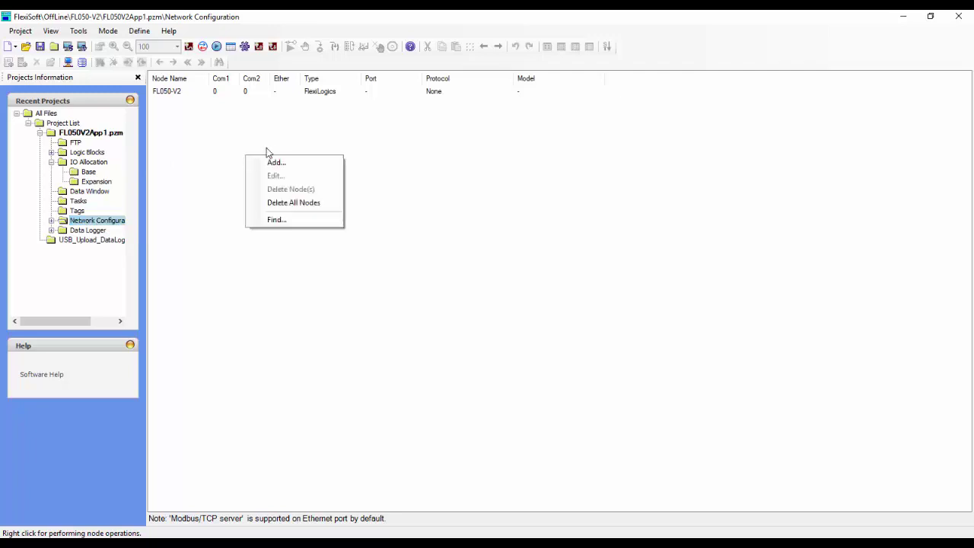
left_click(279, 165)
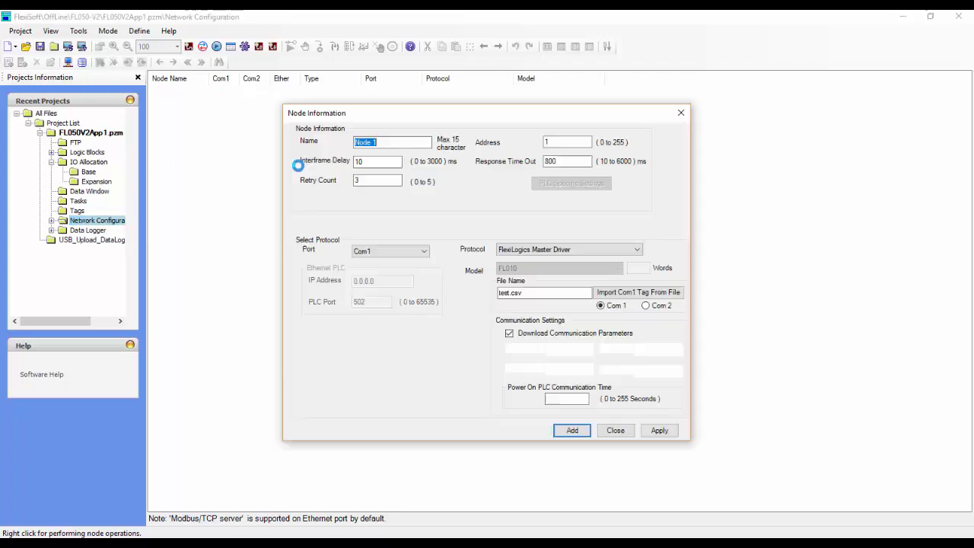
left_click(573, 249)
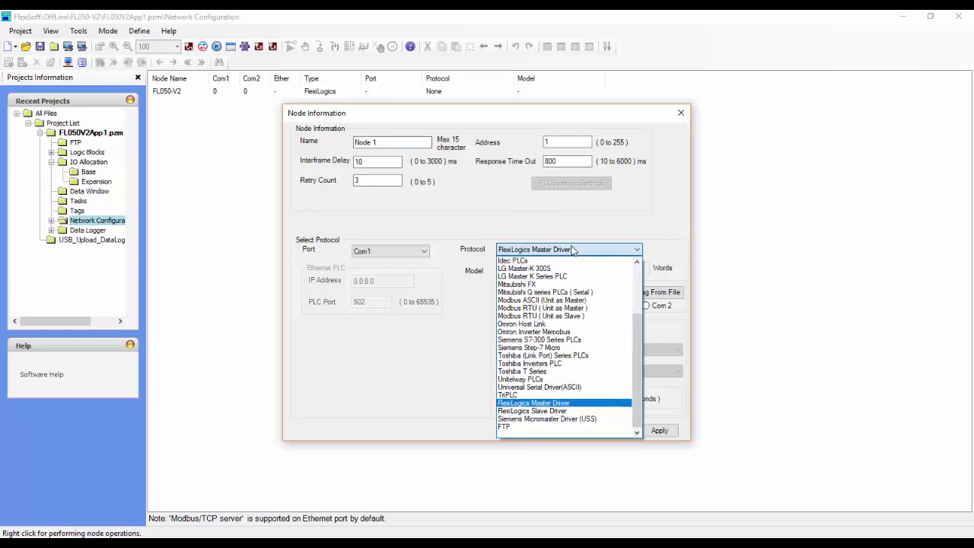
left_click(558, 321)
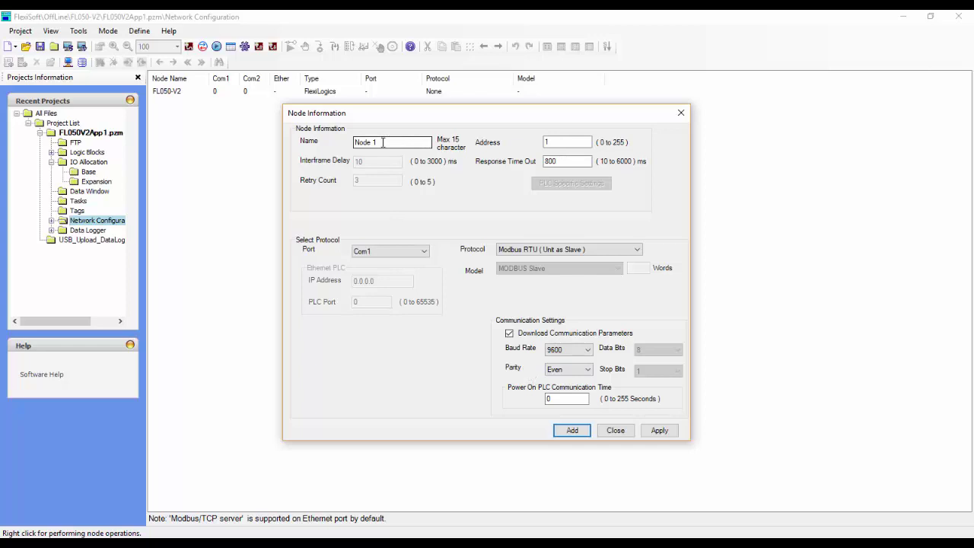
- Name the new Modbus slave node FL050V2 and add it to the network configuration
left_click_drag(383, 142, 309, 156)
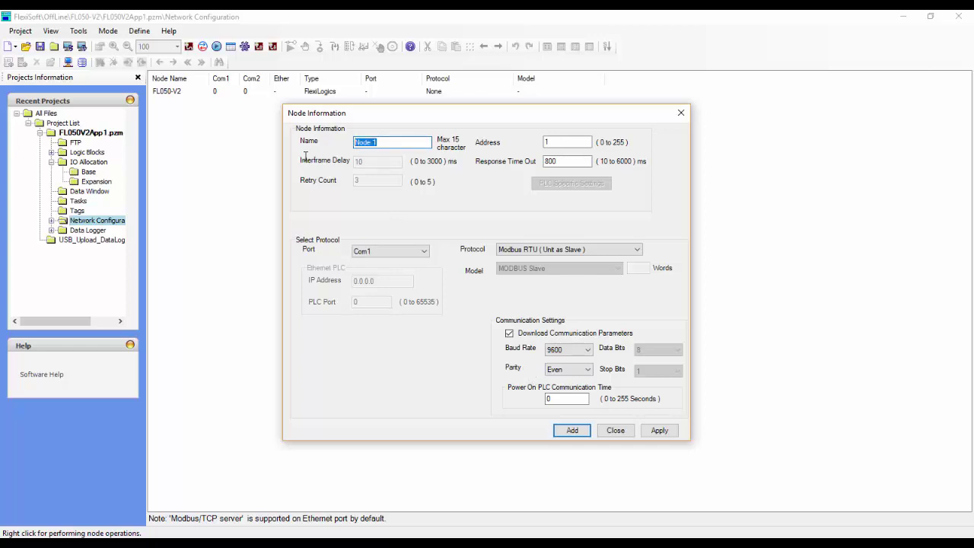
type("FL050V2")
left_click(561, 150)
left_click(565, 430)
left_click(609, 430)
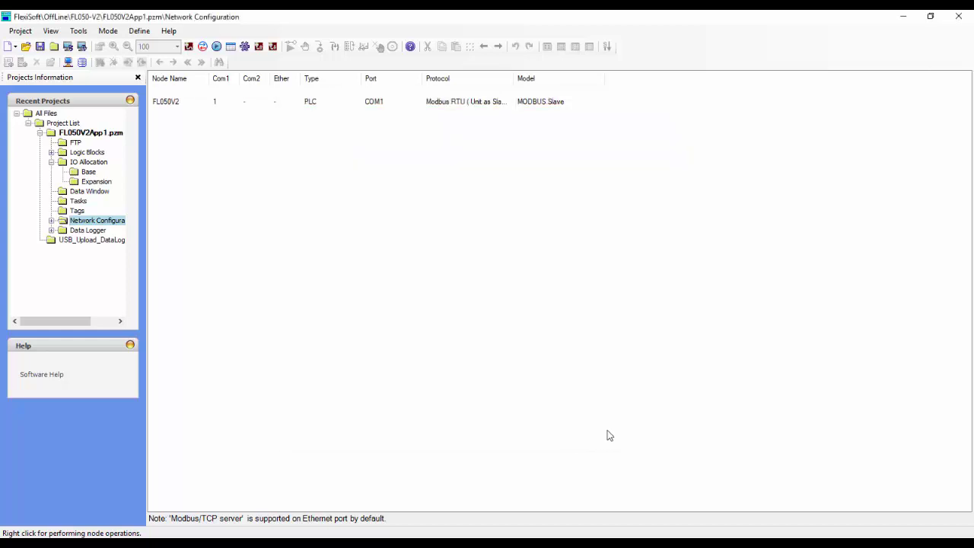
left_click(173, 102)
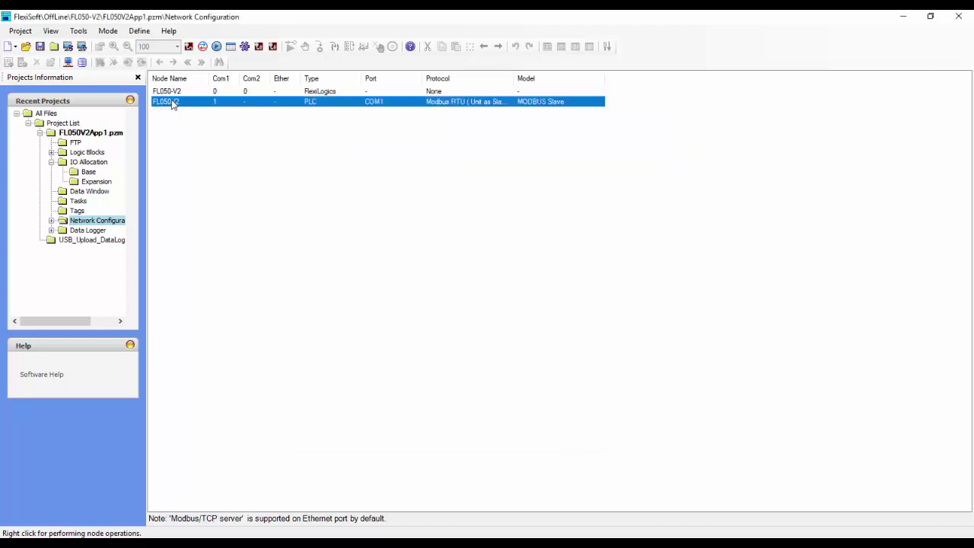
- Rename the Slot01_IN_Coil_00000 tag at address X01000 as X0_Operator_Foot_Pedal
left_click(79, 212)
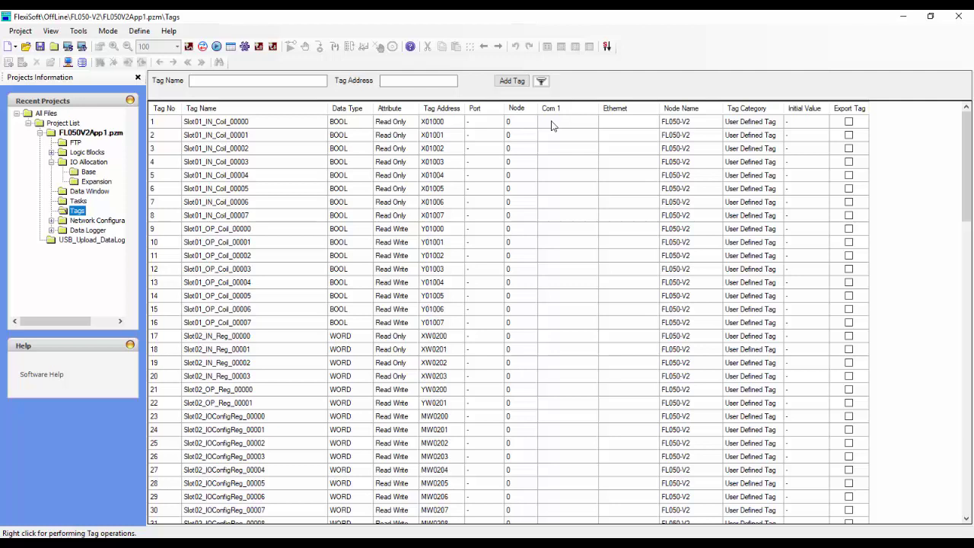
double_click(229, 122)
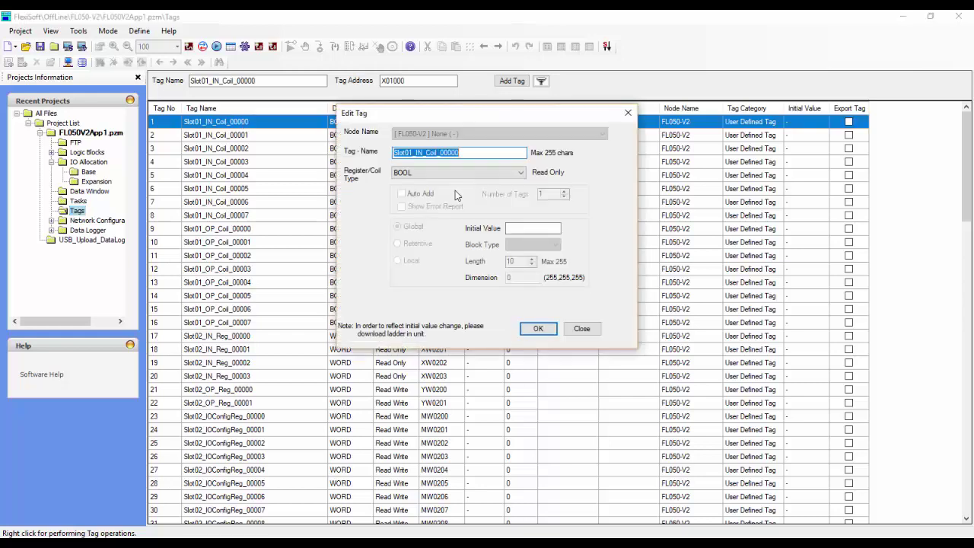
left_click_drag(444, 120, 445, 187)
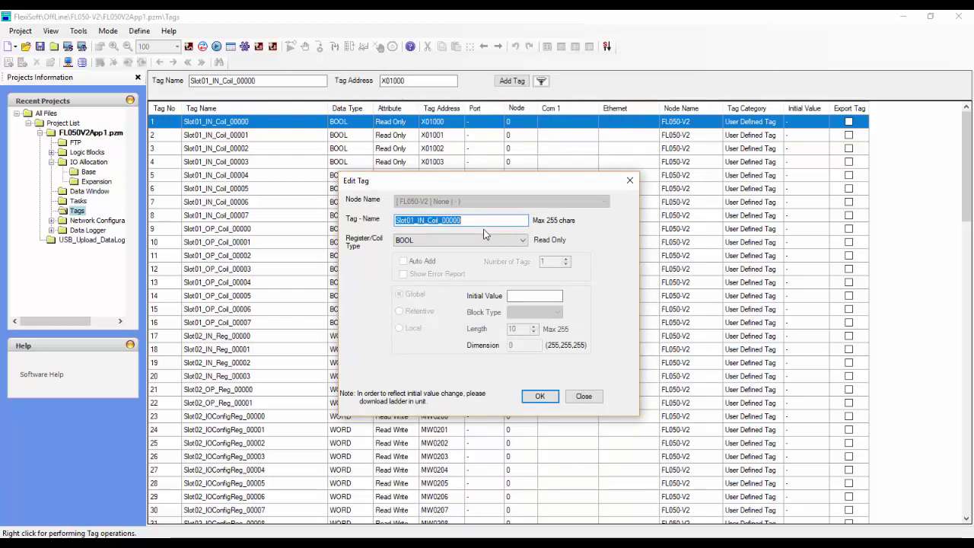
type("X0_")
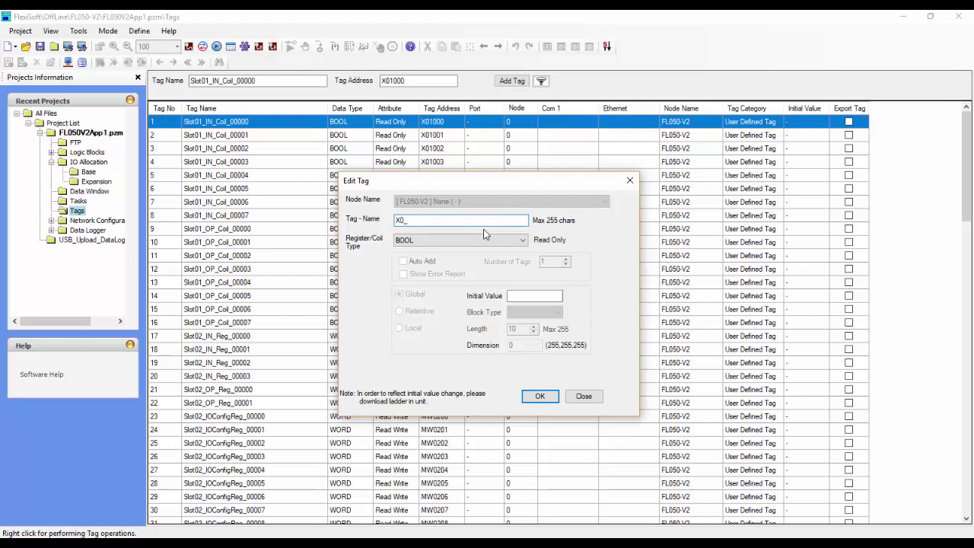
type("Operator_Foot_Pedal")
key("Return")
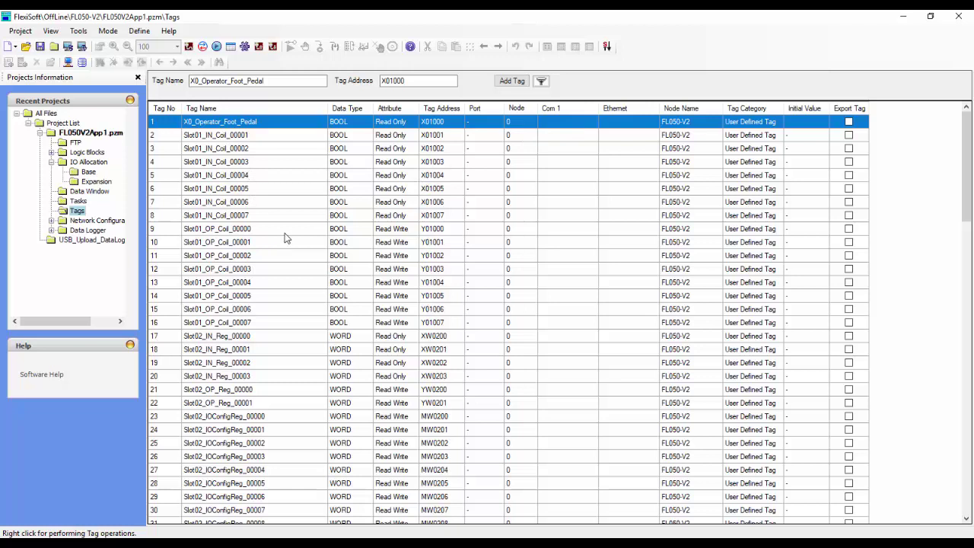
- Map the input coil tags X01000 through X01003 to Com 1 Modbus addresses 000001 through 000004
left_click(563, 126)
key("Return")
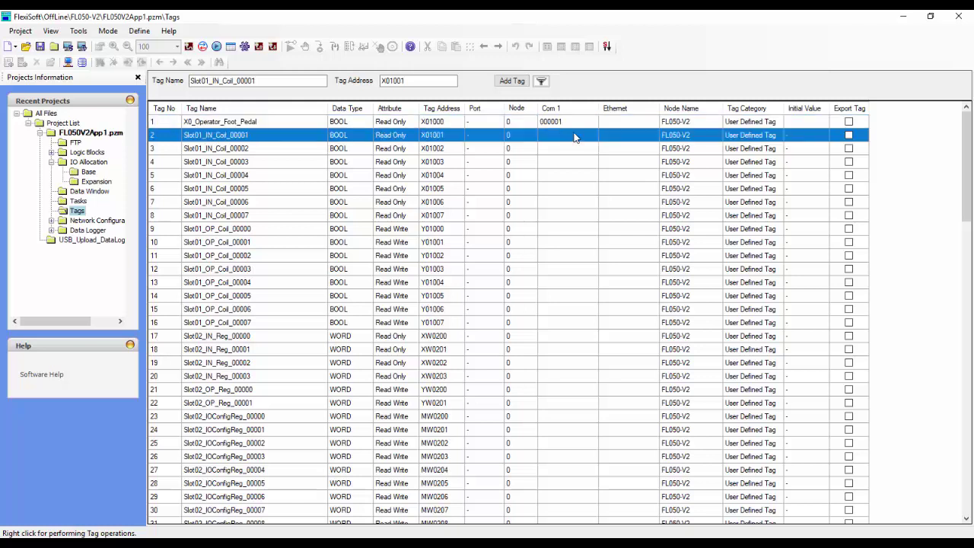
left_click(573, 141)
key("Return")
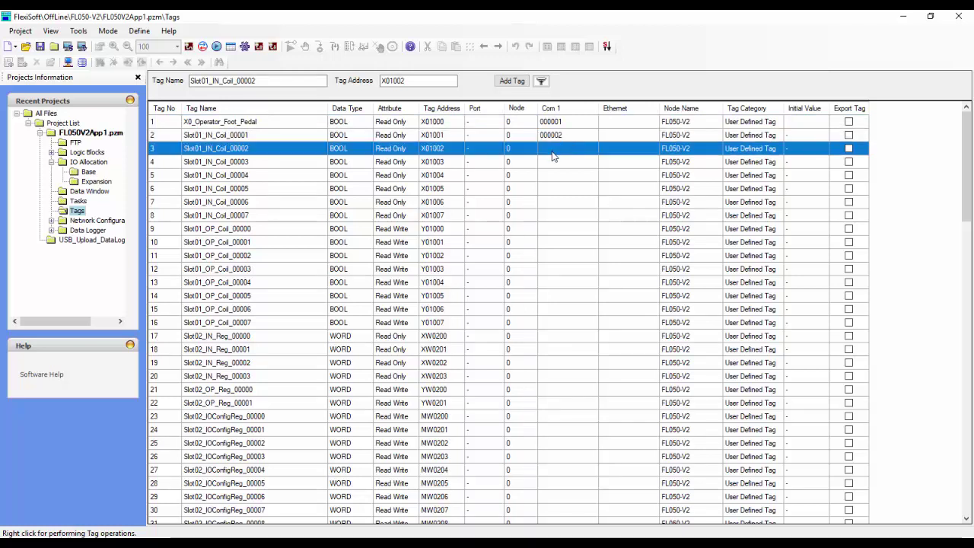
left_click(554, 156)
type("3")
key("Return")
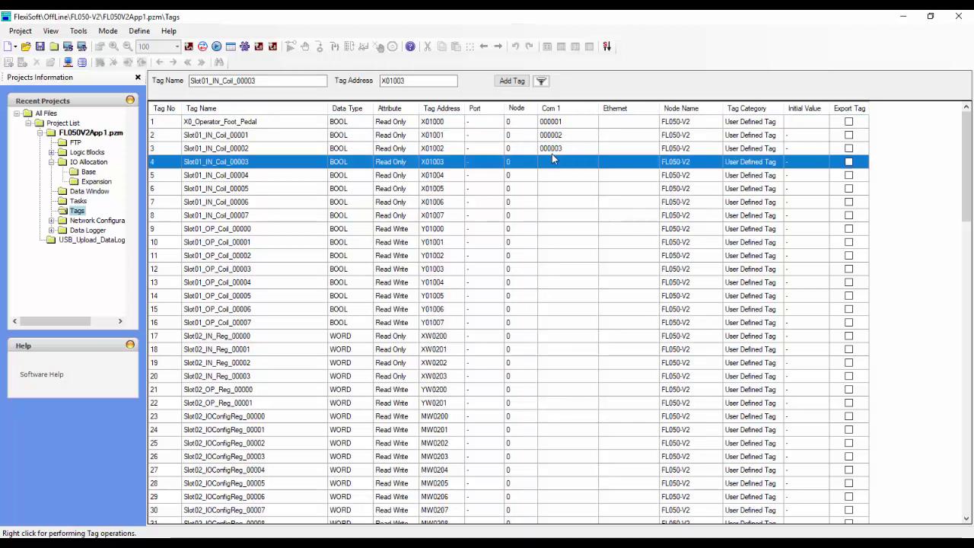
left_click(545, 164)
type("4")
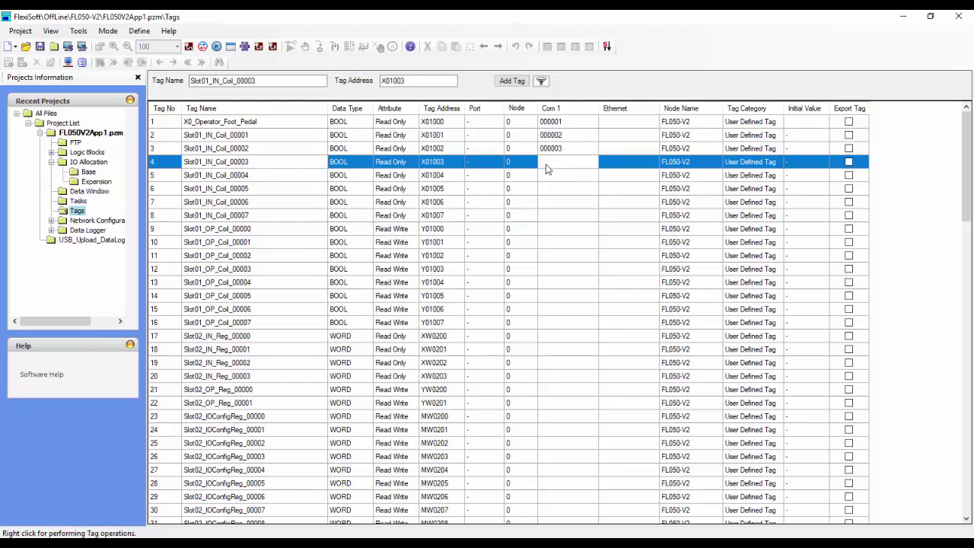
key("Return")
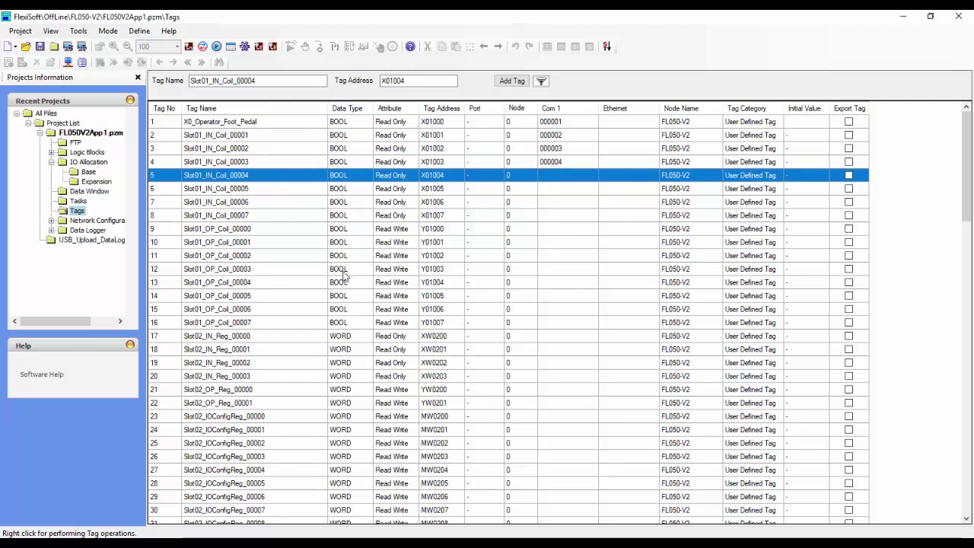
- Map Slot02_IN_Reg_00000 and Slot02_IN_Reg_00001 to Com 1 Modbus addresses 400001 and 400002
left_click(343, 337)
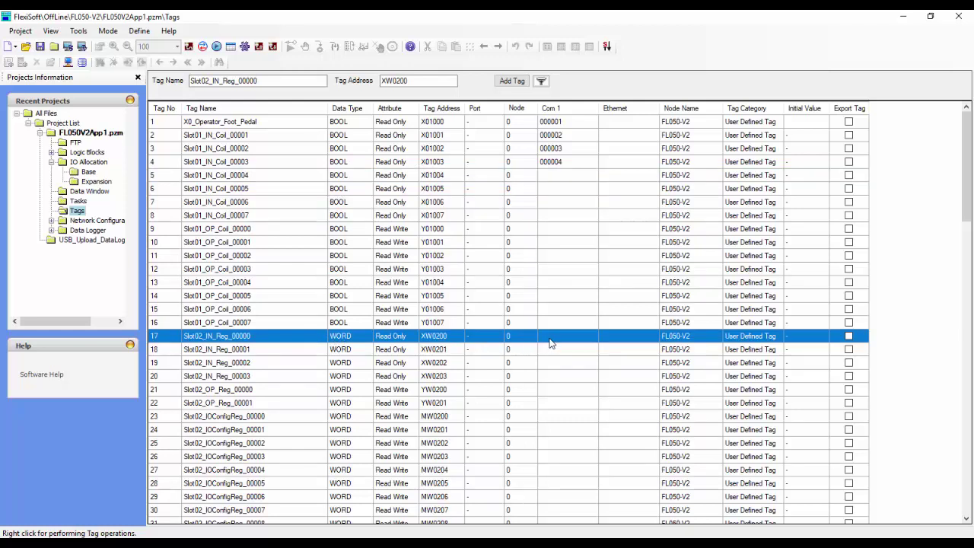
left_click(553, 341)
type("400001")
key("Return")
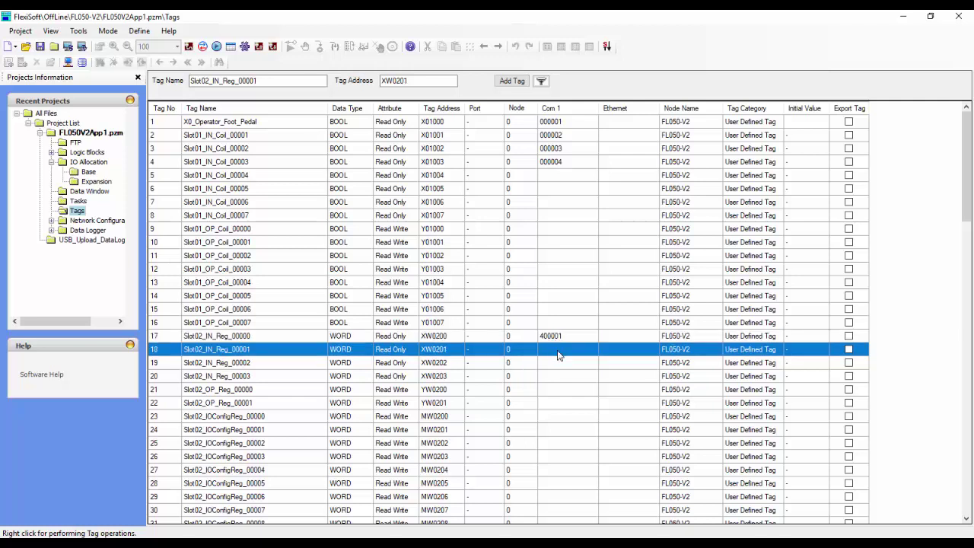
left_click(558, 354)
type("400002")
key("Return")
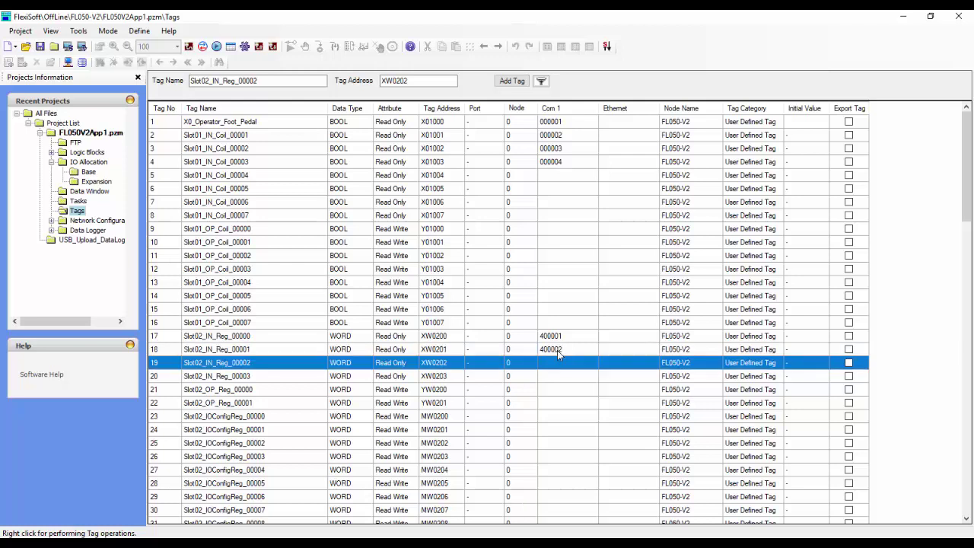
- Map Slot02_IN_Reg_00002 to Com 1 Modbus address 400003, correcting the mistyped entry
left_click(560, 363)
type("400003")
key("Return")
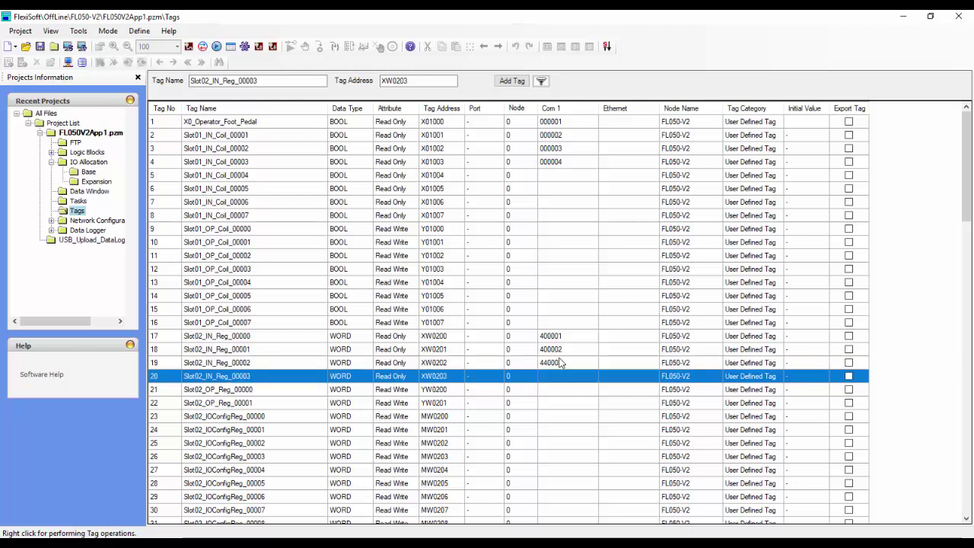
left_click(564, 367)
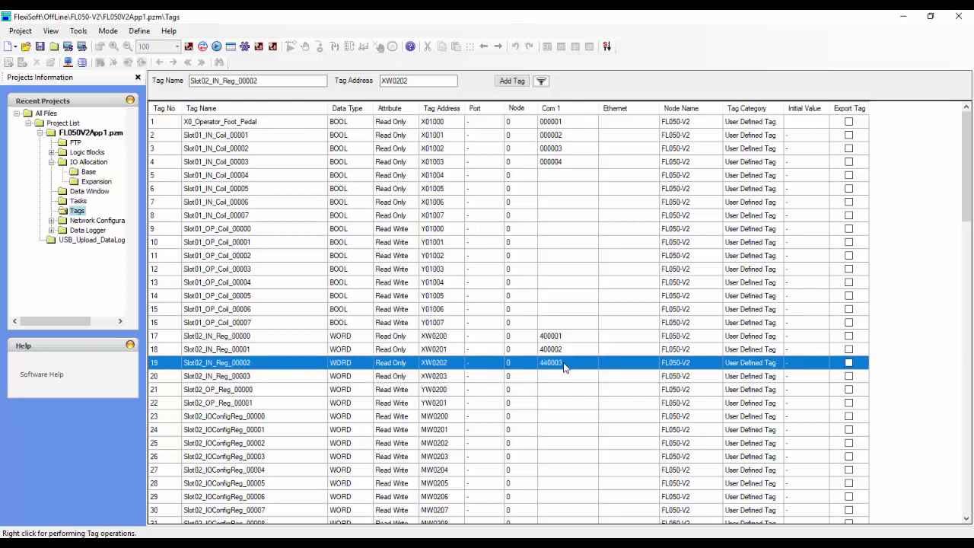
left_click(564, 367)
type("4000")
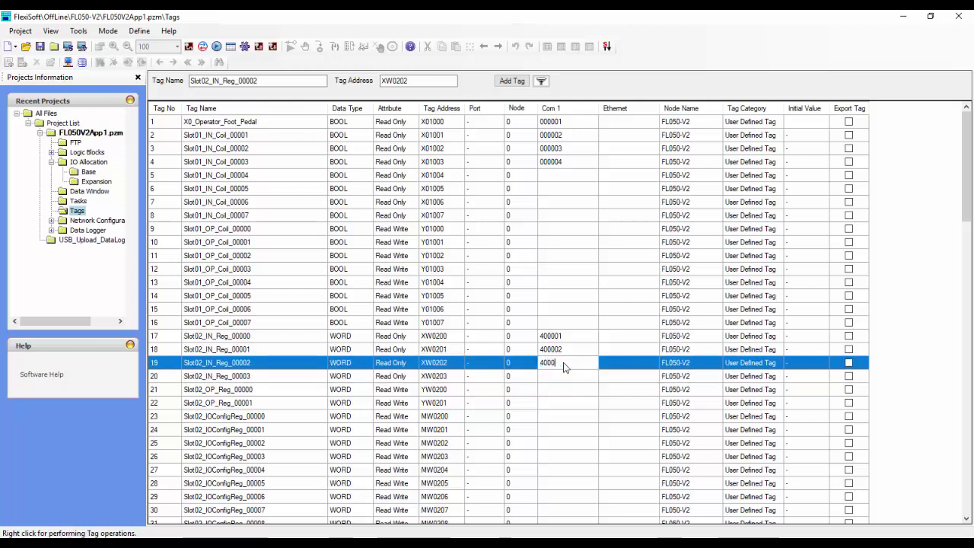
type("03")
key("Return")
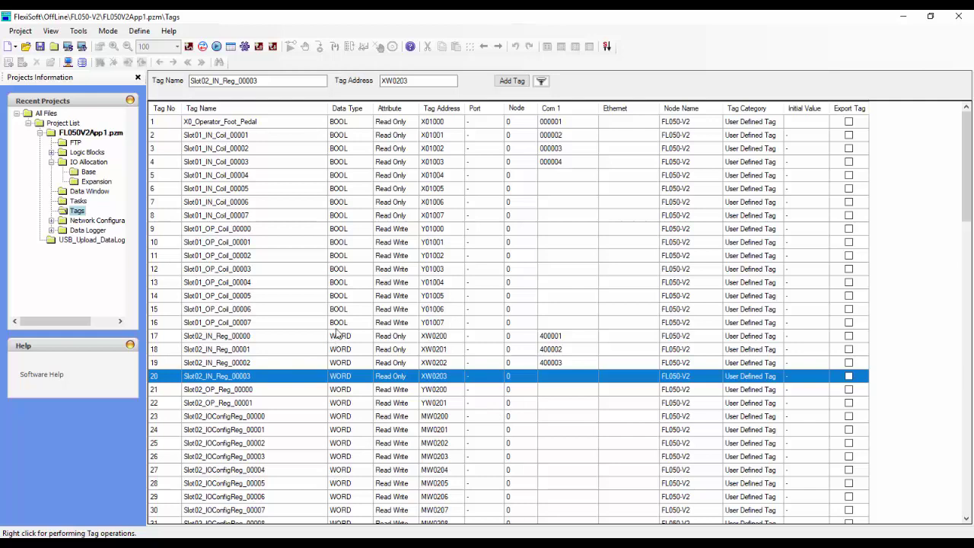
- Map the double-word tag Slot03_Set_Point_CH1 to Com 1 Modbus address 400010
scroll(353, 366, "down", 5)
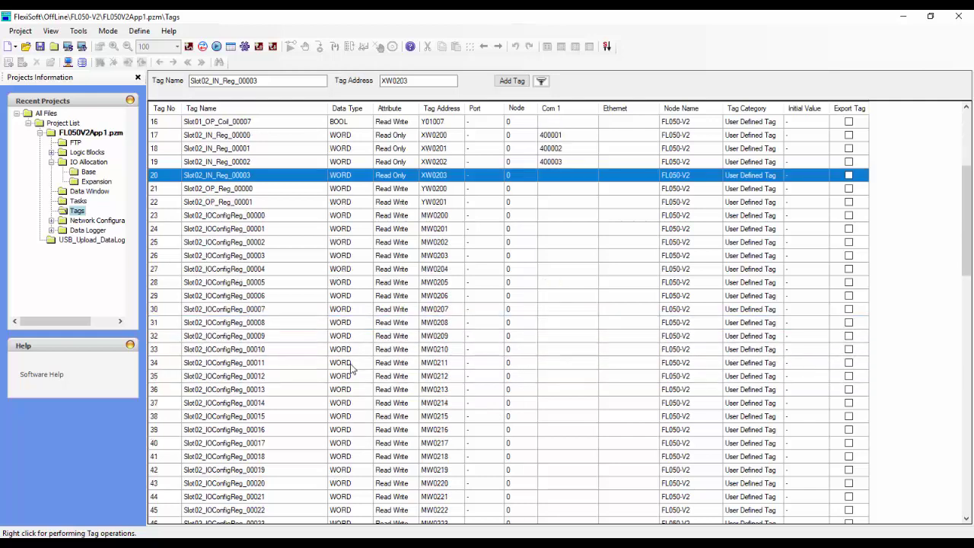
scroll(352, 367, "down", 8)
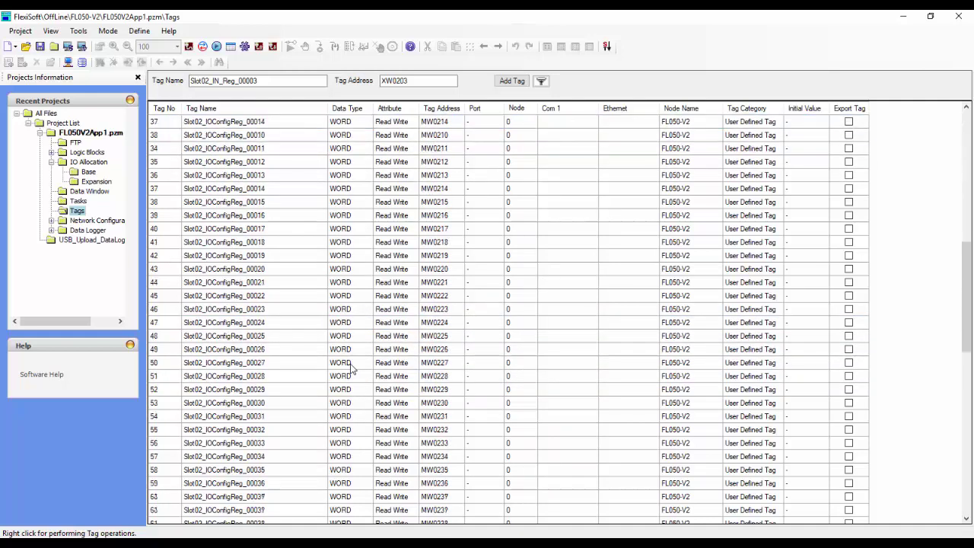
scroll(350, 365, "down", 1)
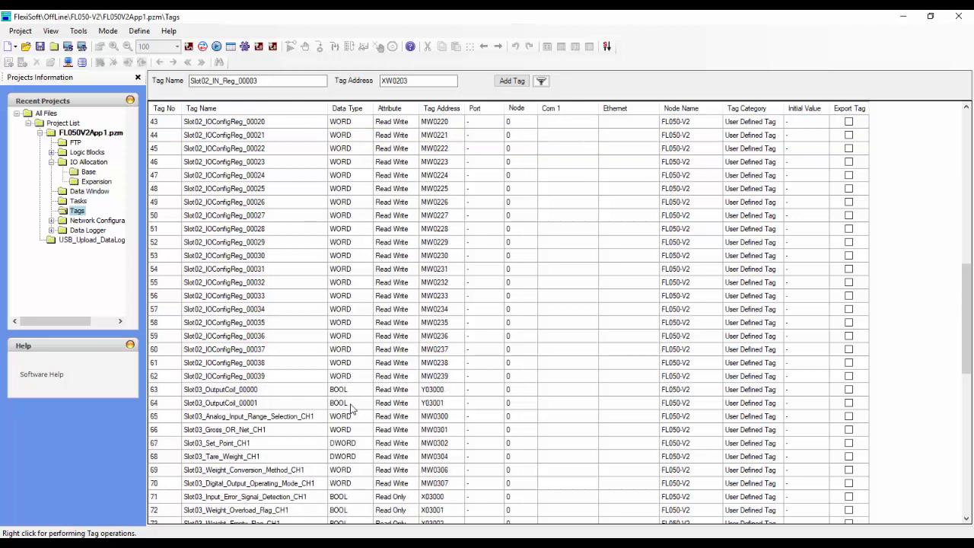
left_click(358, 442)
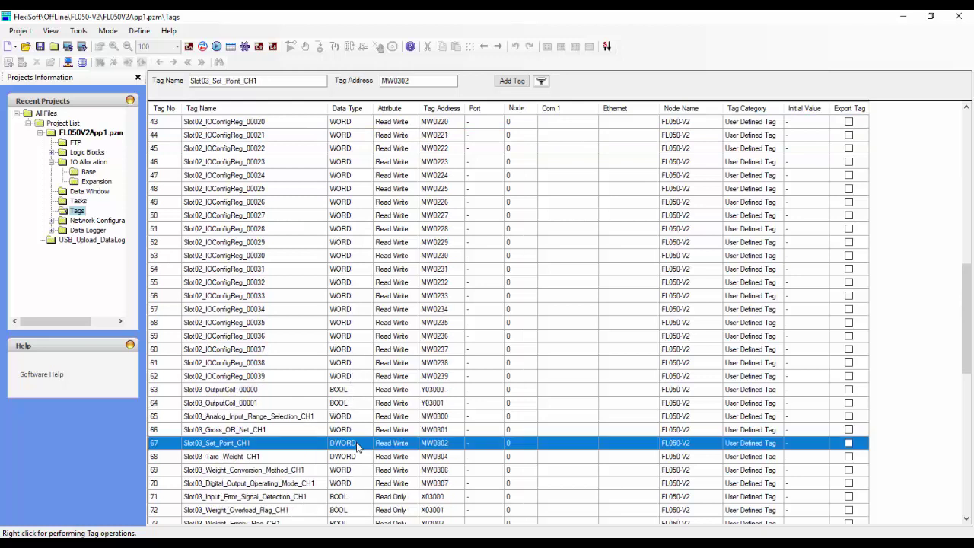
left_click(553, 445)
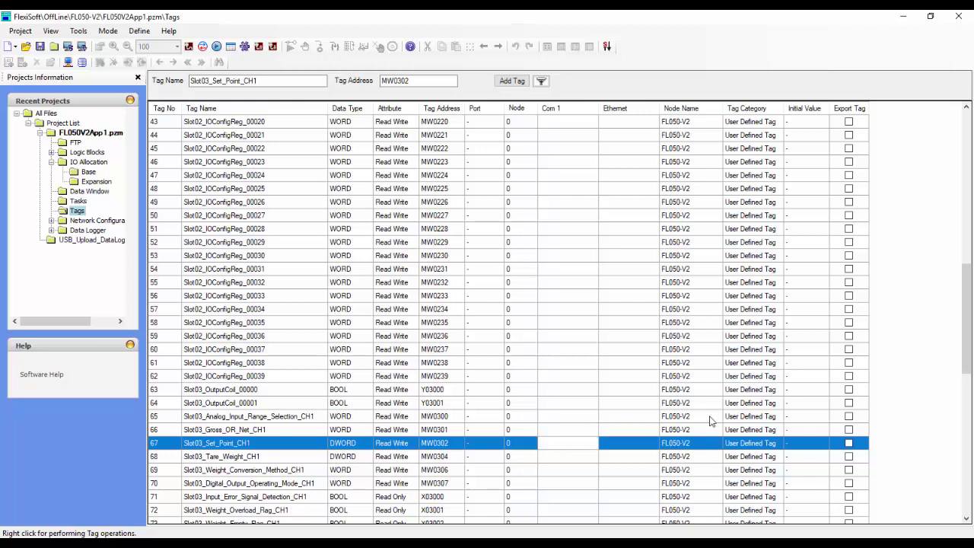
type("400010")
key("Return")
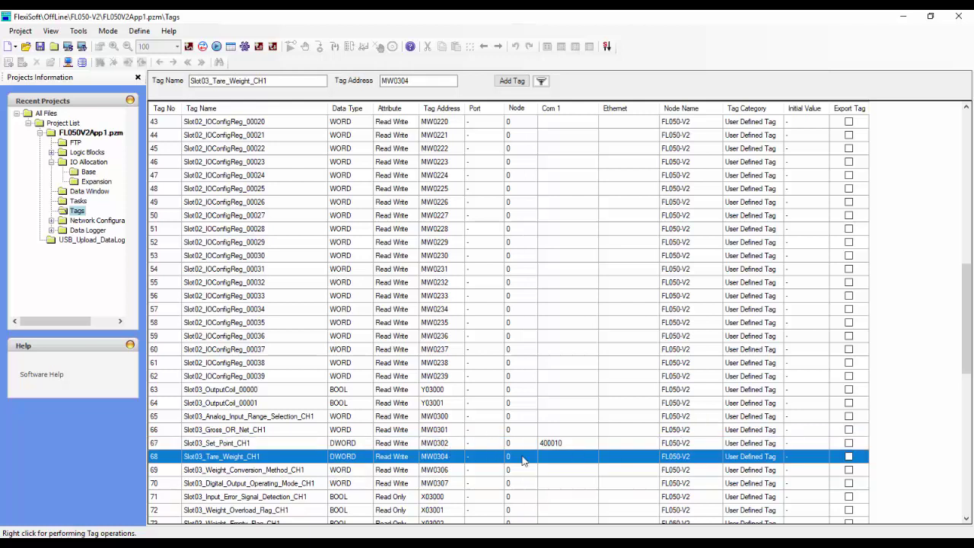
- Try to map Slot03_Tare_Weight_CH1 to Com 1 Modbus address 400011, and dismiss the pop-up messages
left_click(554, 460)
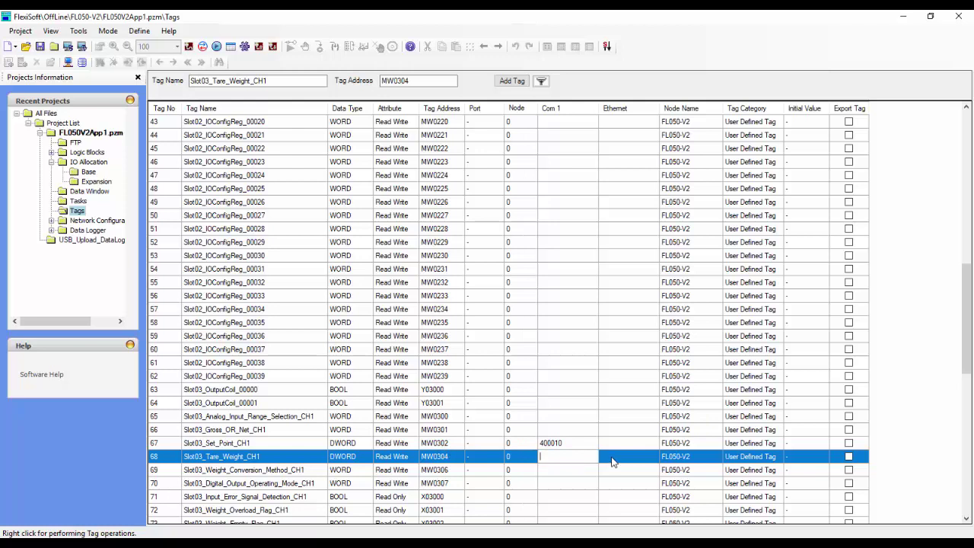
type("400011")
key("Return")
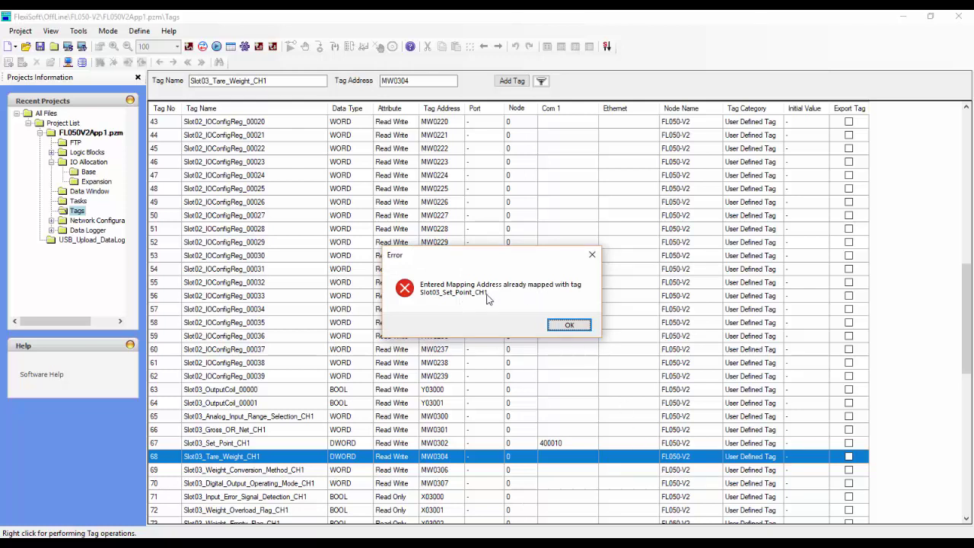
left_click(568, 325)
left_click(548, 445)
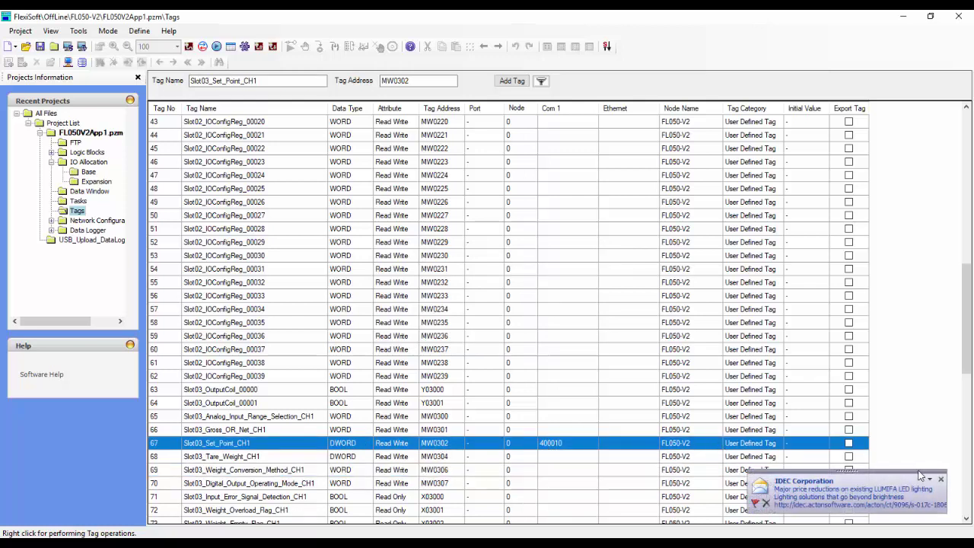
left_click(941, 480)
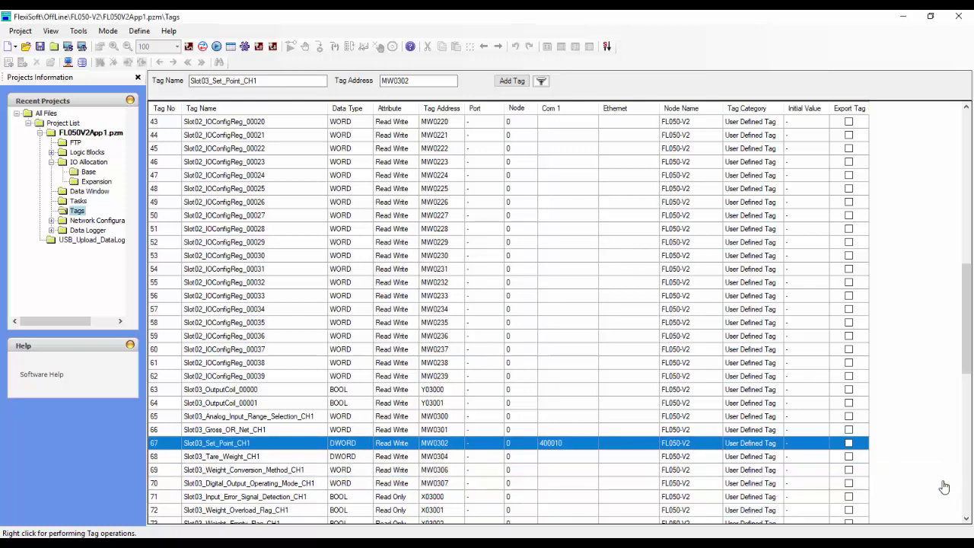
- Map the double-word tag Slot03_Tare_Weight_CH1 to Com 1 Modbus address 400012
left_click(558, 458)
left_click(557, 457)
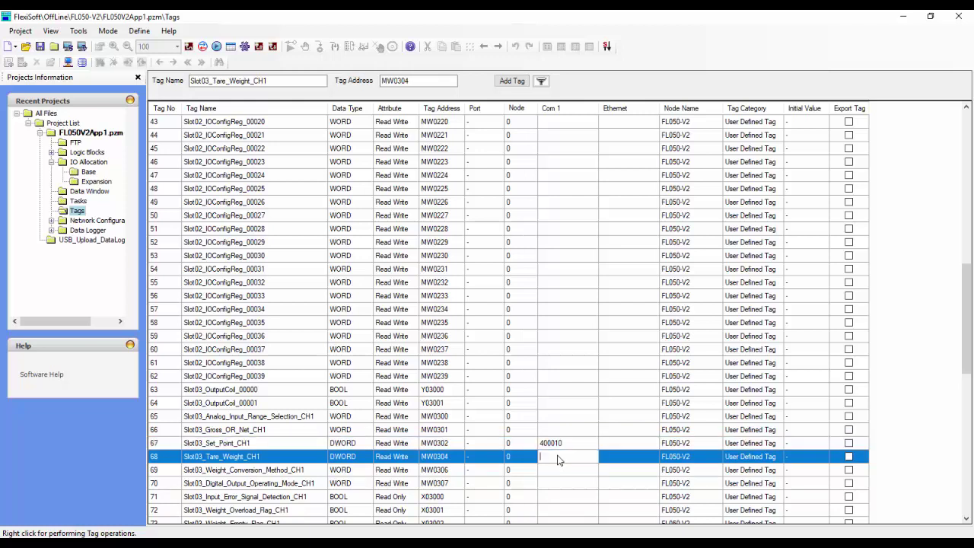
type("400012")
key("Return")
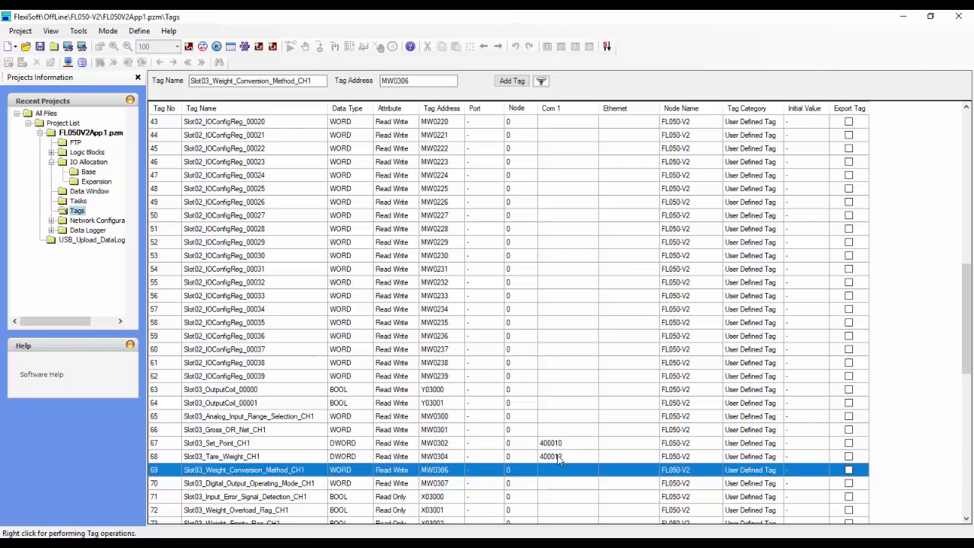
- Mark X0_Operator_Foot_Pedal and Slot01_IN_Coil_00001 through Slot01_IN_Coil_00003 for export in the tag list
scroll(547, 421, "up", 9)
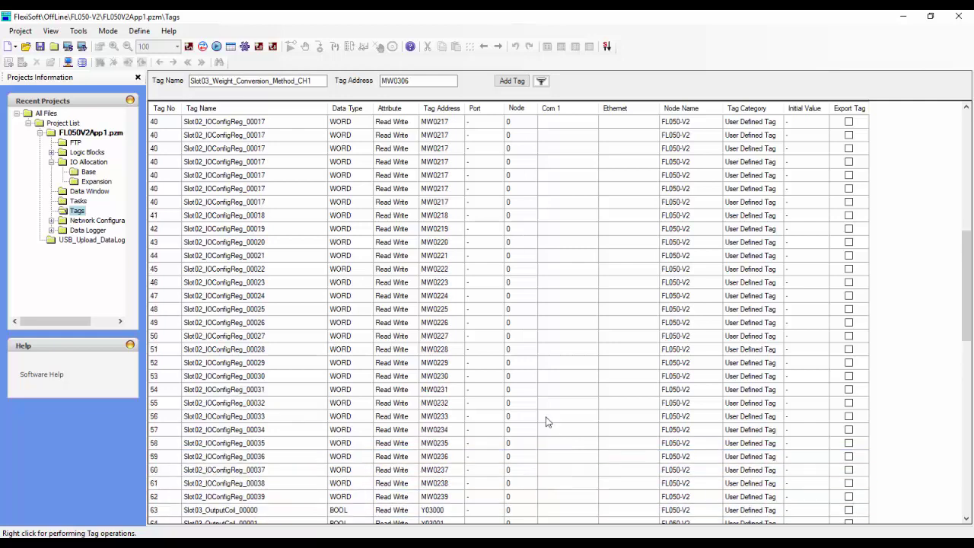
scroll(546, 421, "up", 5)
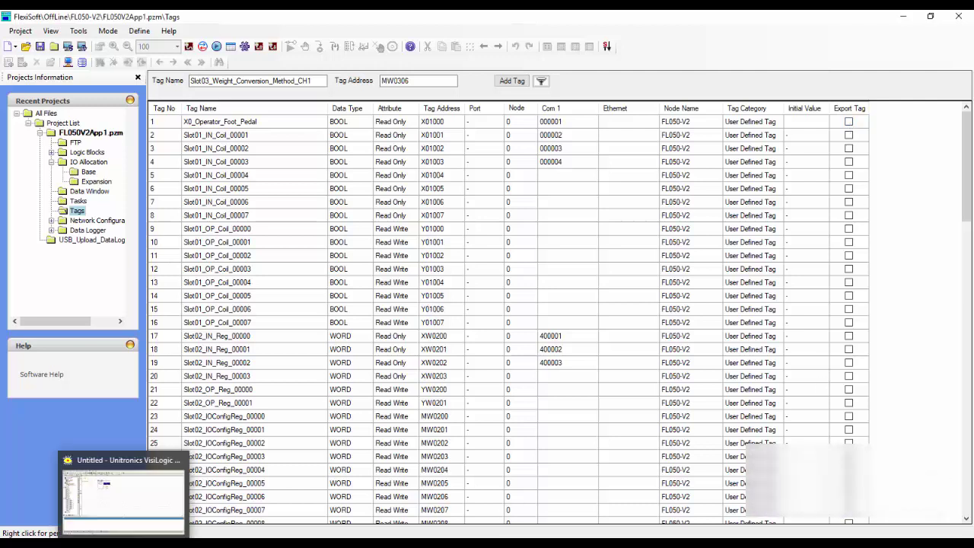
mouse_move(146, 544)
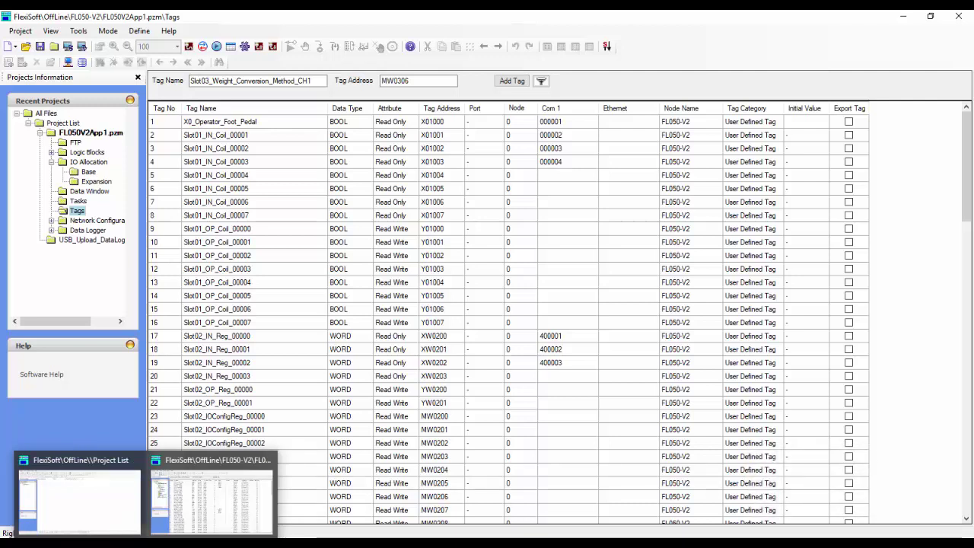
left_click(849, 123)
left_click(850, 136)
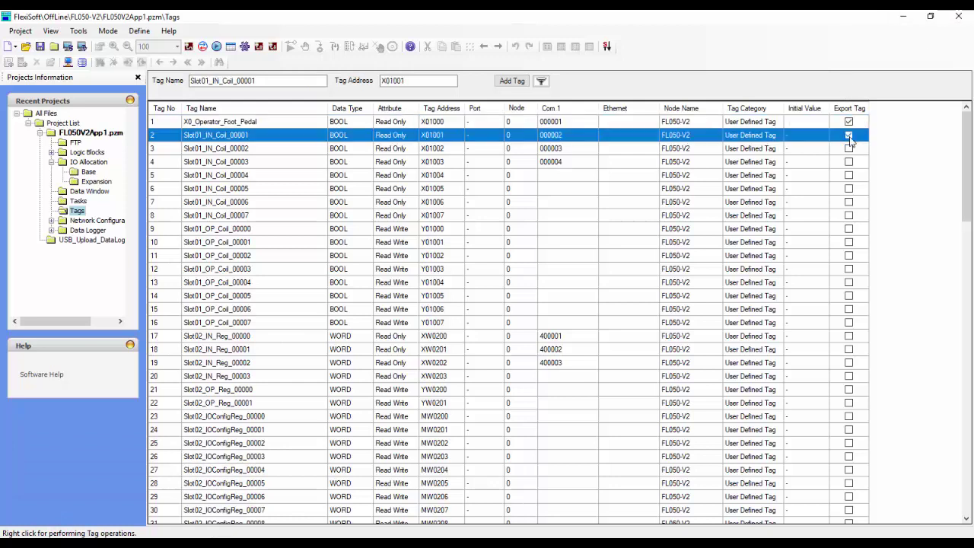
left_click(850, 150)
left_click(849, 162)
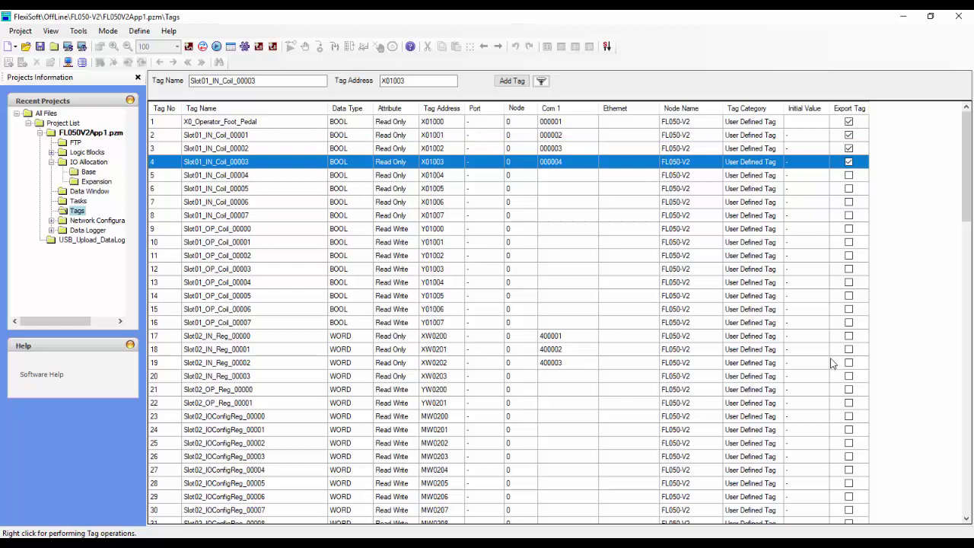
- Mark Slot02_IN_Reg_00000 through Slot02_IN_Reg_00002, Slot03_Set_Point_CH1 and Slot03_Tare_Weight_CH1 for export
left_click(850, 336)
left_click(850, 349)
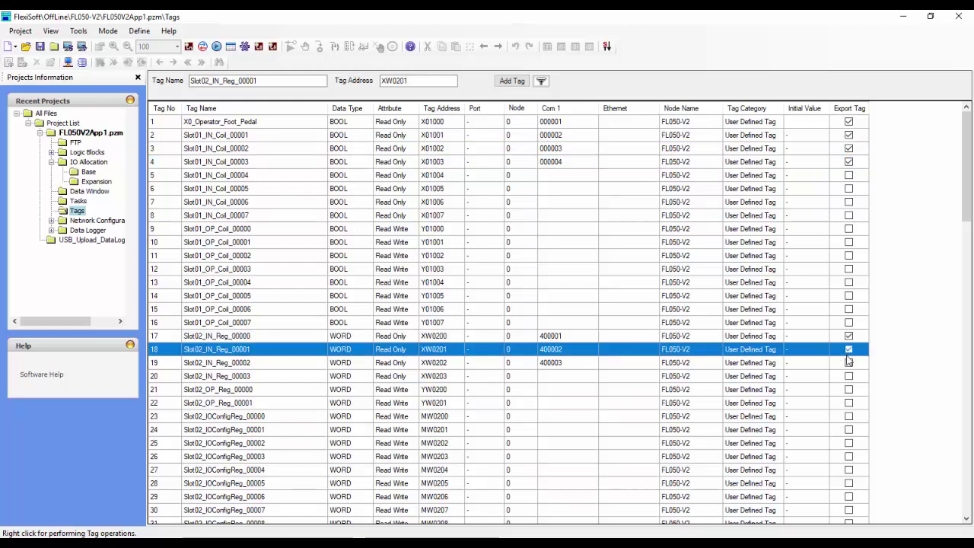
left_click(849, 363)
scroll(788, 376, "down", 9)
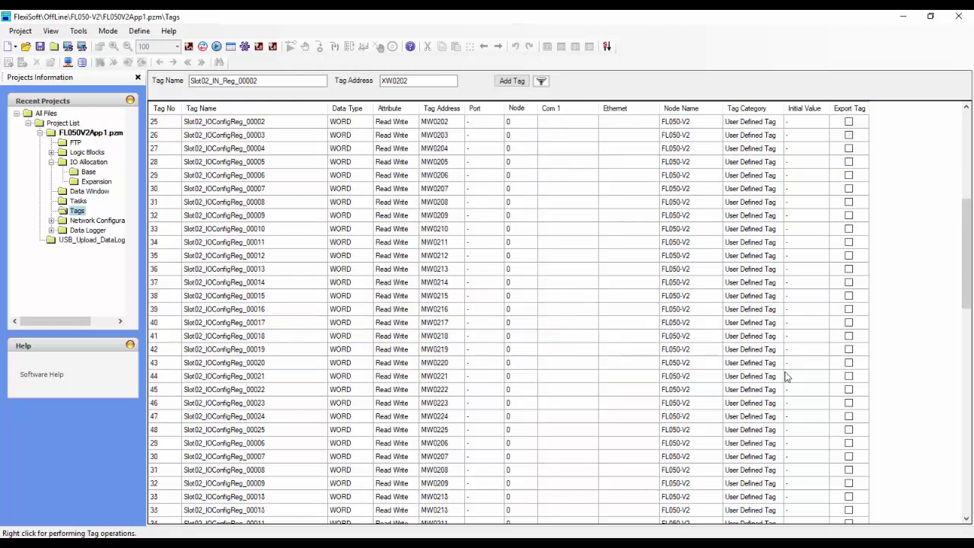
scroll(787, 375, "down", 12)
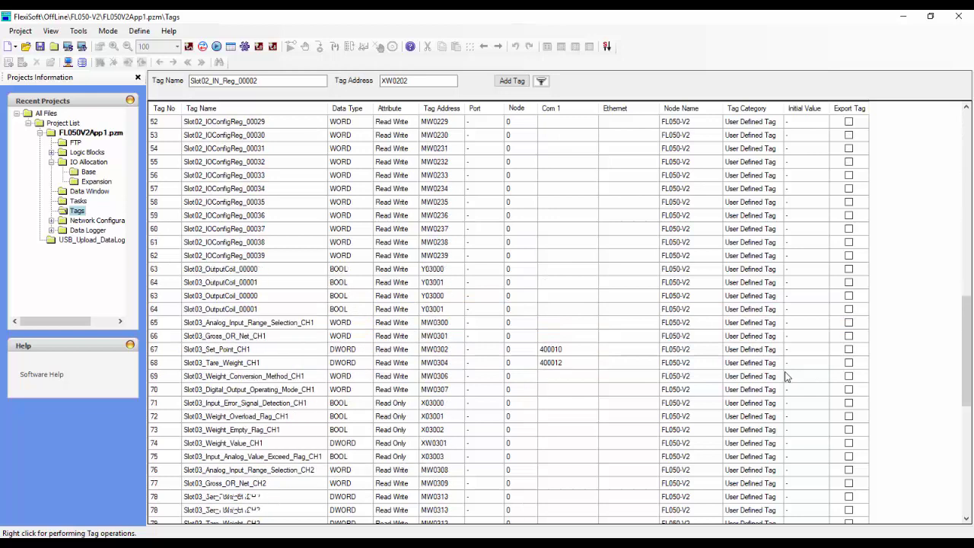
left_click(850, 162)
left_click(850, 176)
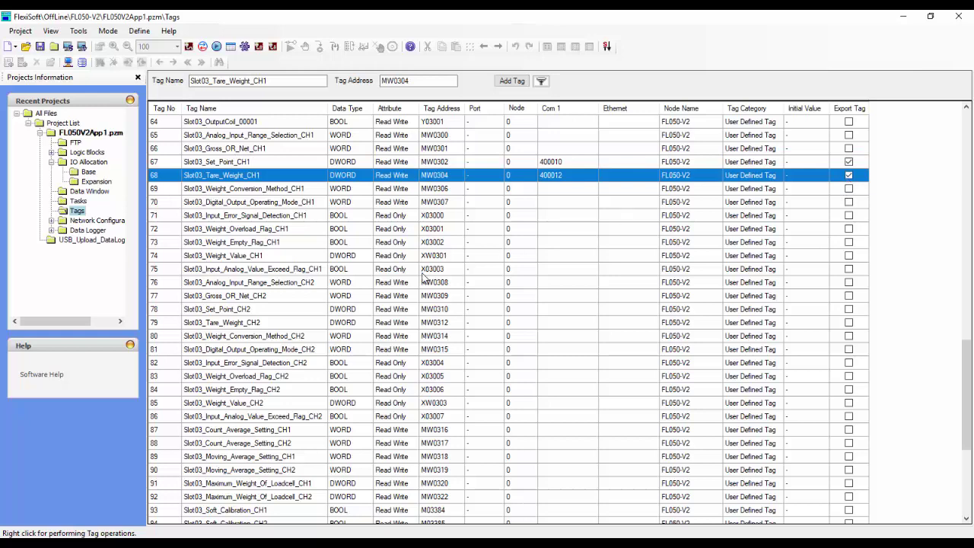
- Export only the selected export tag list of node FL050-V2 to test.csv in ASCII format, overwriting the file
scroll(290, 324, "up", 20)
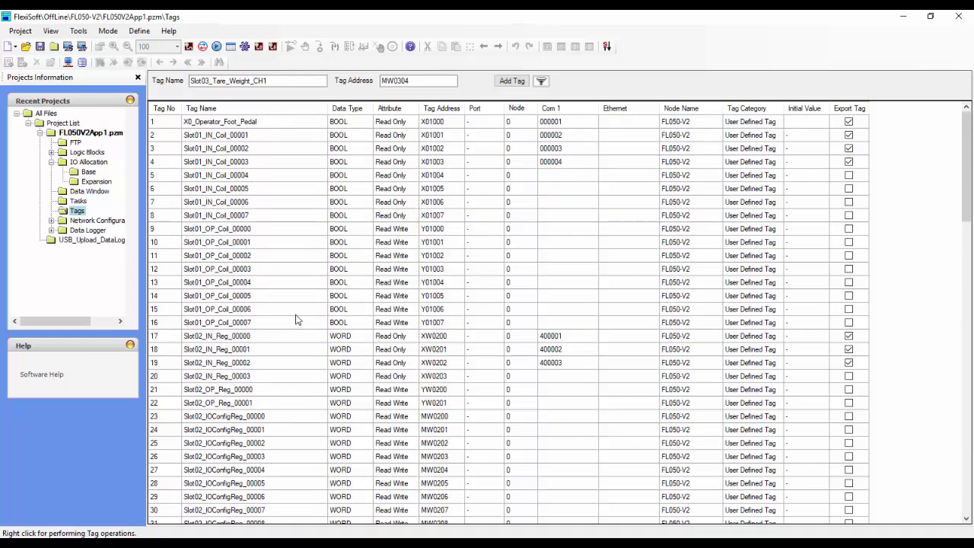
right_click(284, 217)
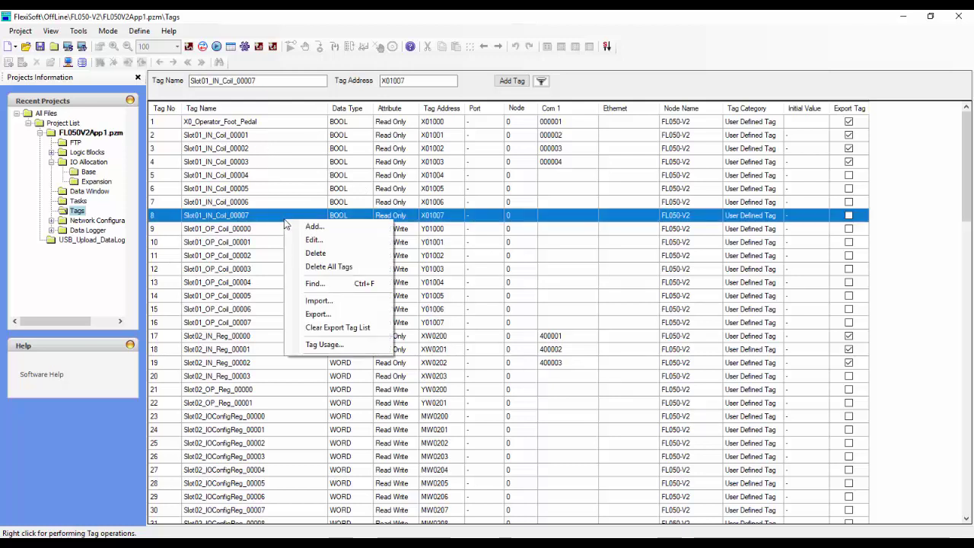
left_click(322, 315)
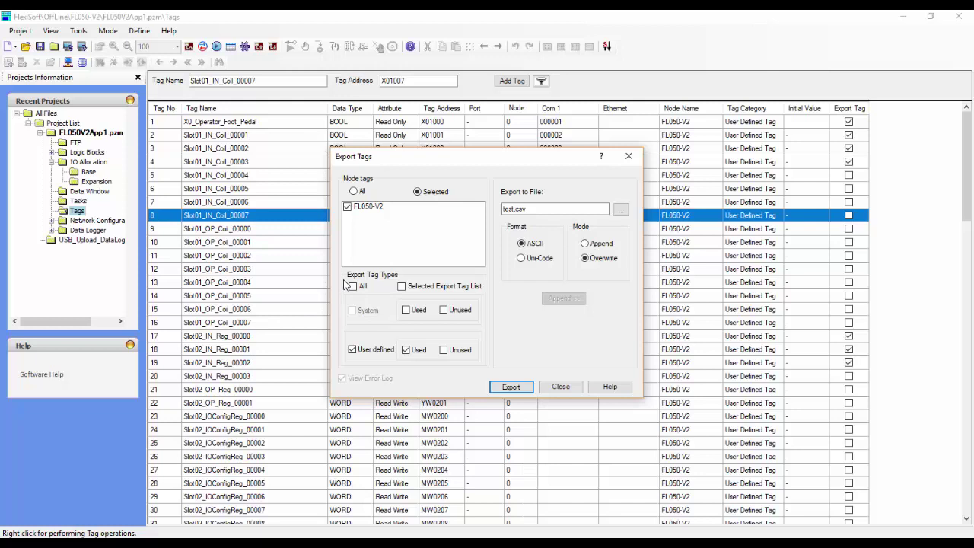
left_click(402, 287)
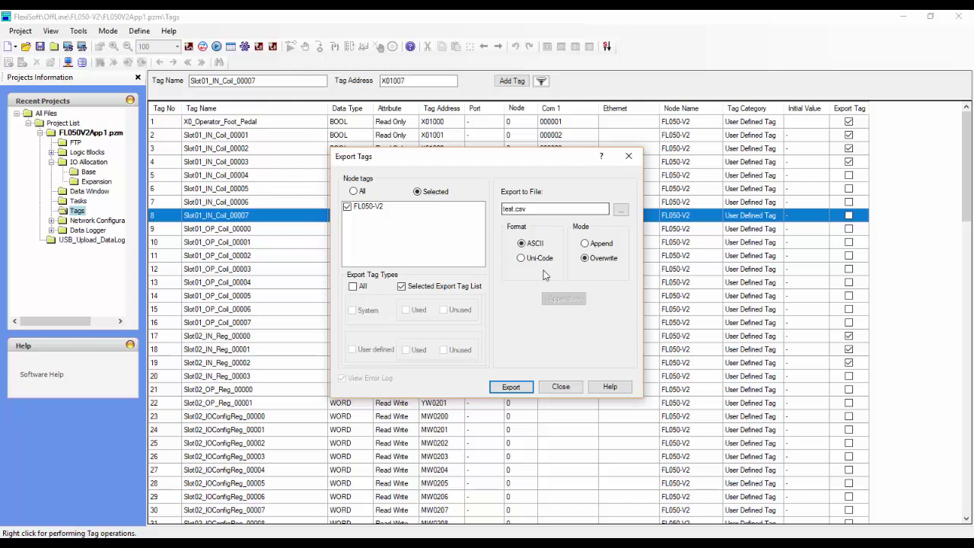
left_click(510, 388)
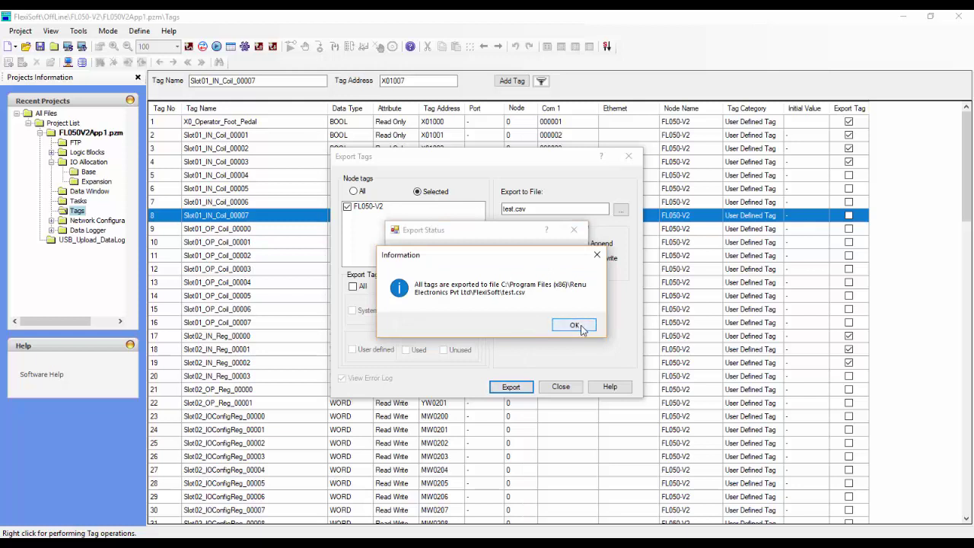
left_click(578, 325)
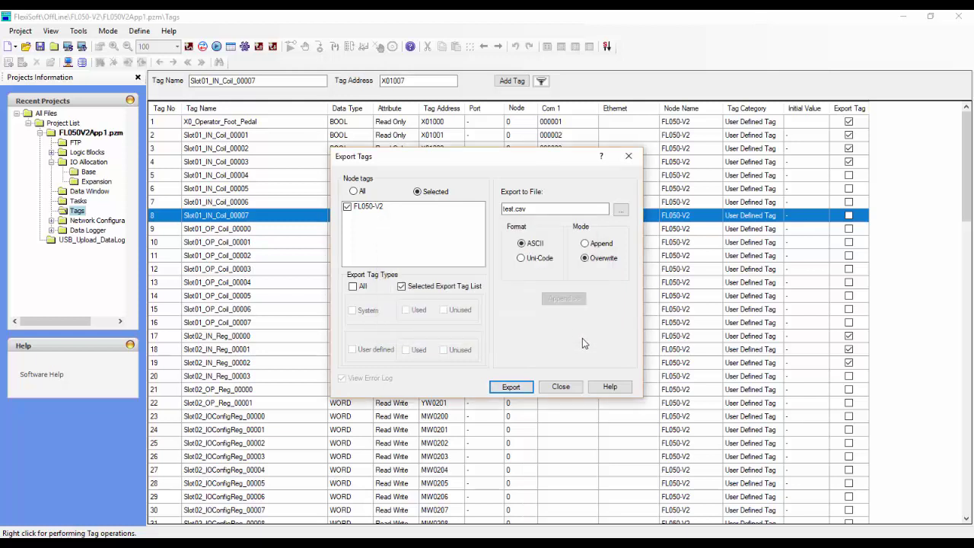
left_click(561, 388)
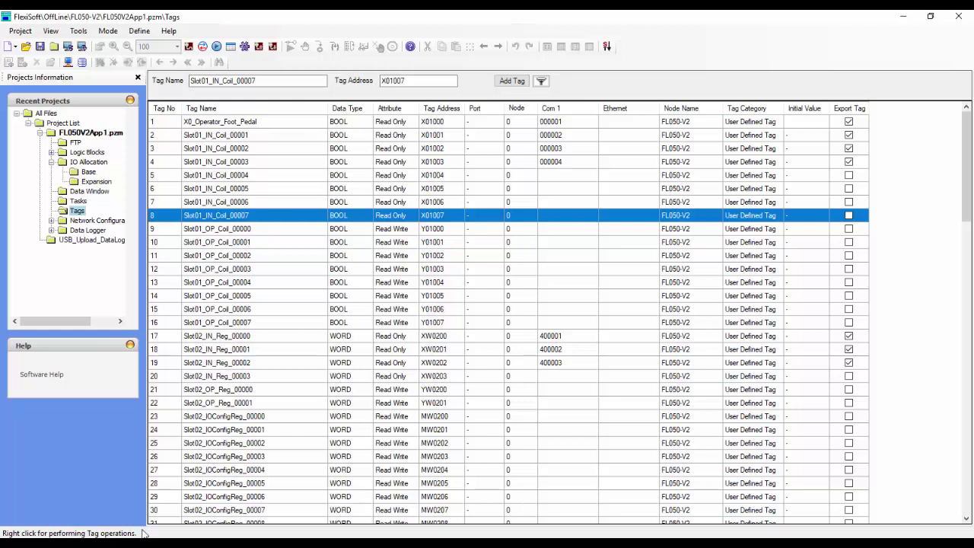
- Switch to the empty FlexiSoft project window and create a new FlexiPanels project for product FP3070, model FP3070TN-E, in IEC61131-3
mouse_move(145, 544)
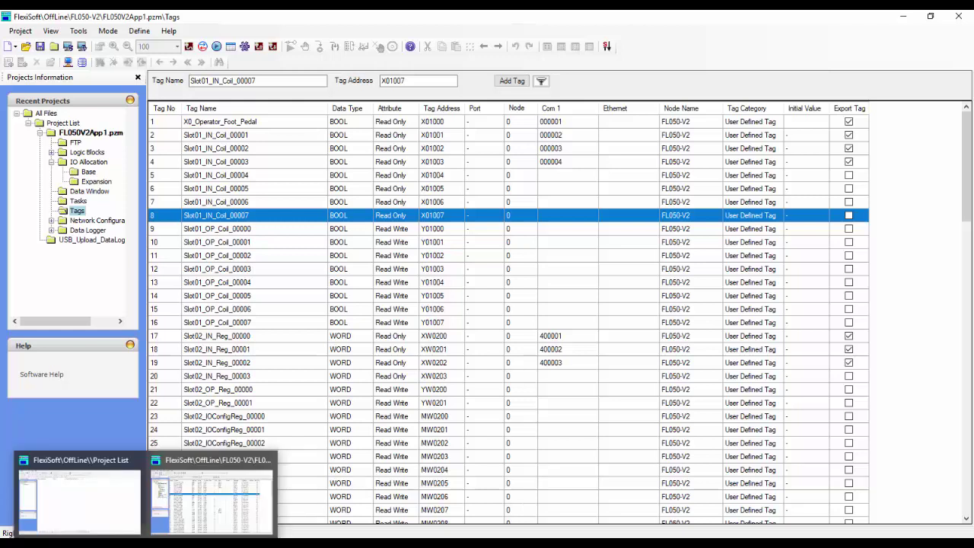
left_click(92, 492)
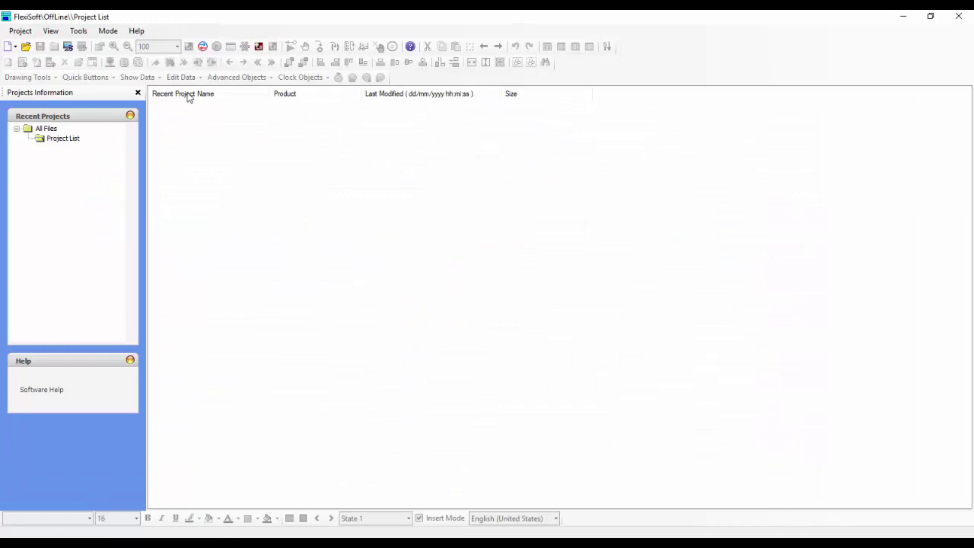
left_click(23, 32)
left_click(37, 45)
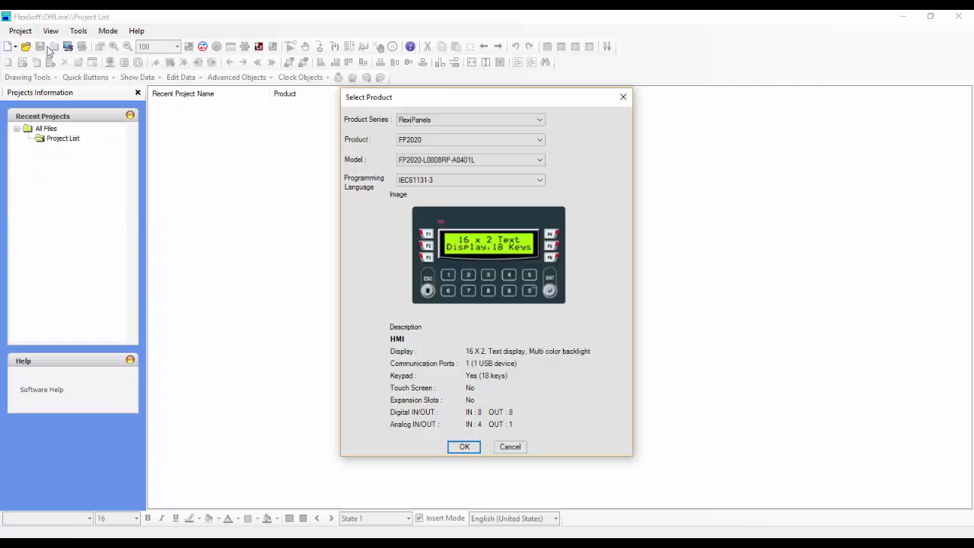
left_click(438, 141)
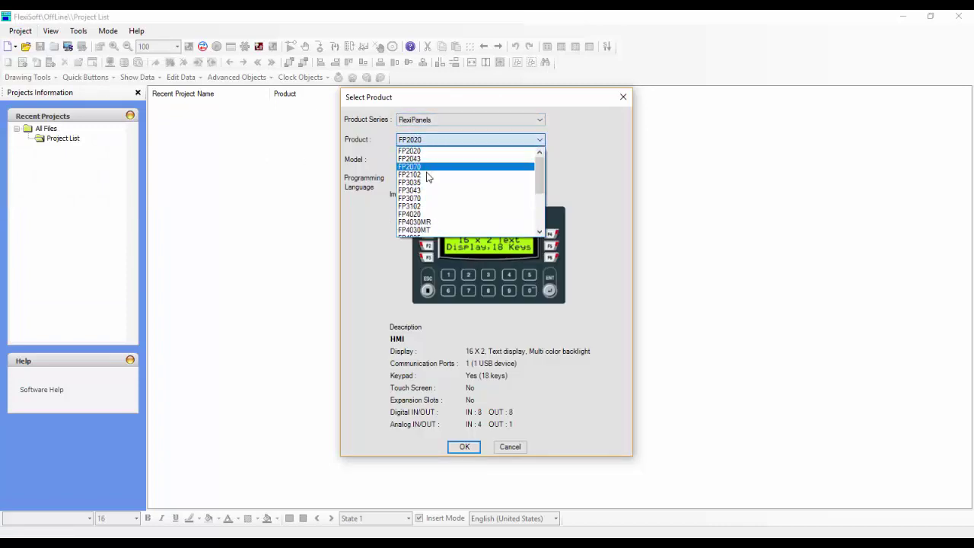
left_click(435, 199)
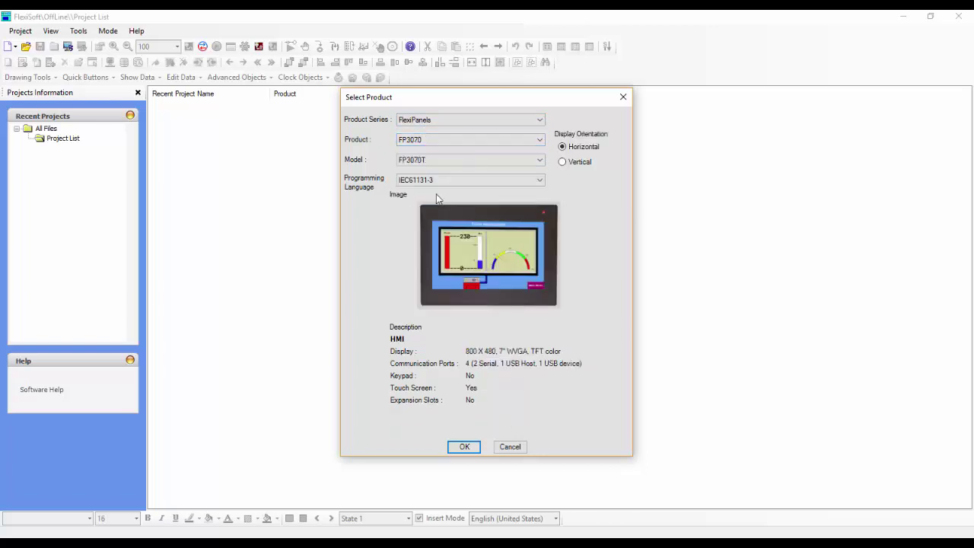
left_click(443, 162)
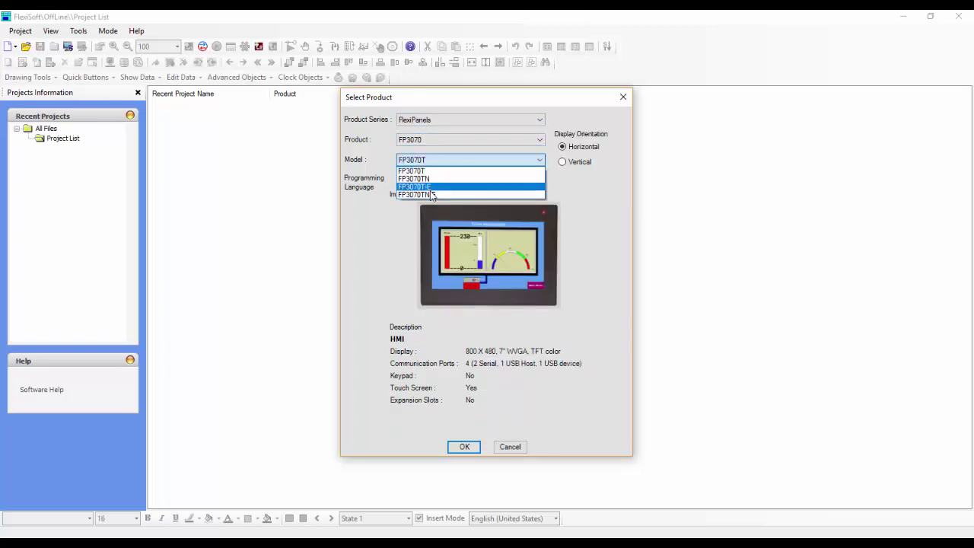
left_click(428, 187)
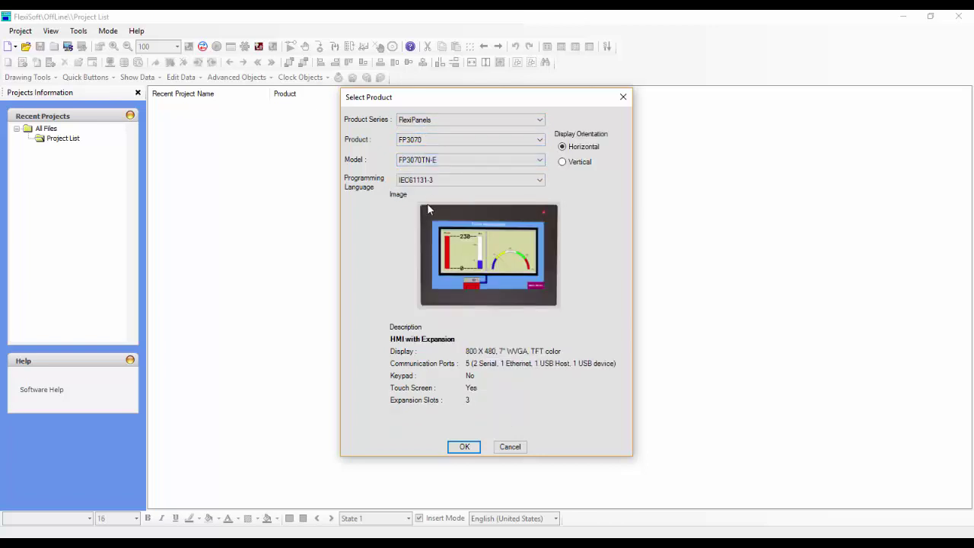
left_click(464, 447)
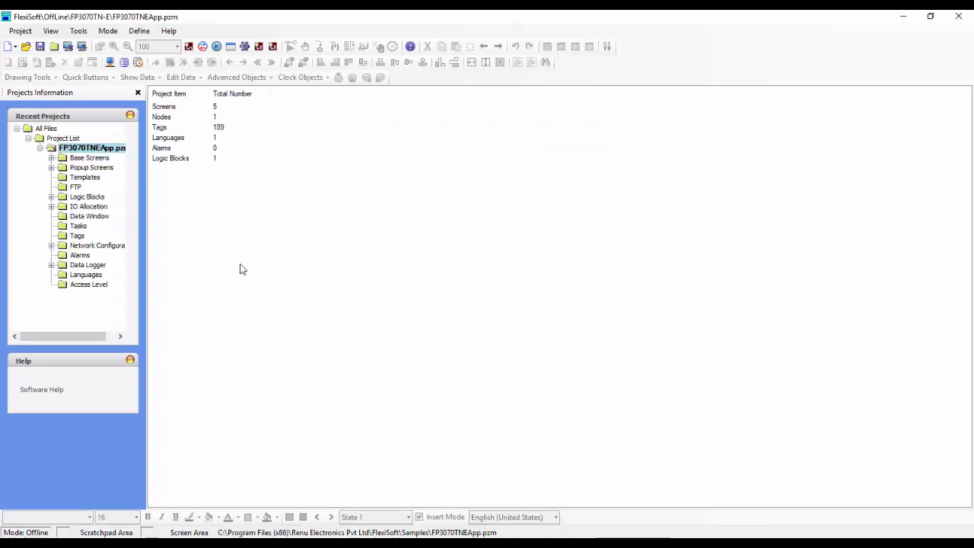
- Start importing test.csv in ASCII format into the tag list of the FP3070TN-E project
left_click(73, 238)
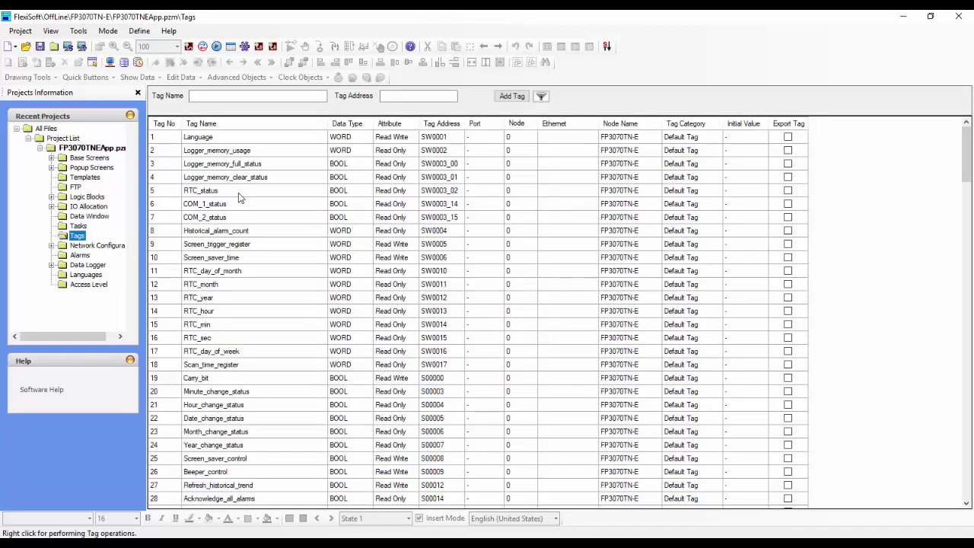
right_click(244, 194)
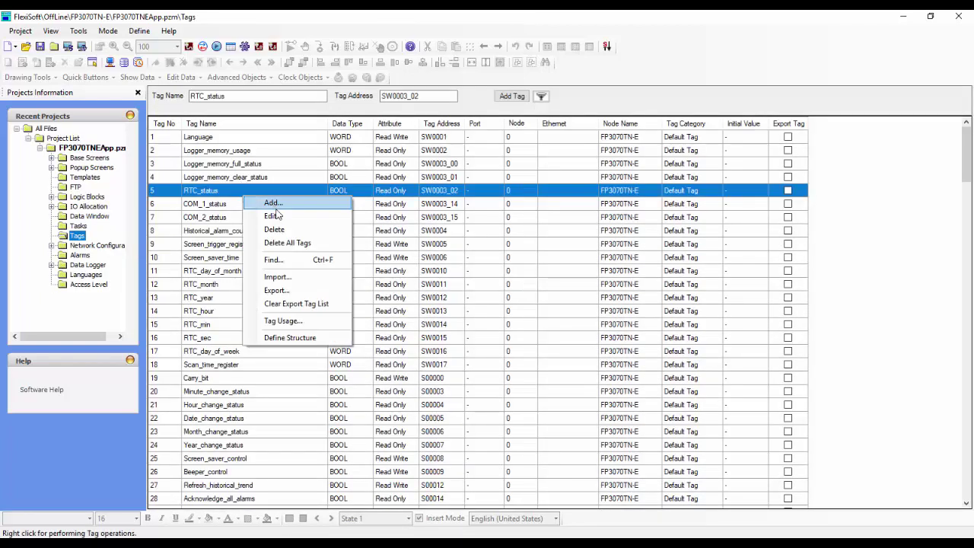
left_click(279, 278)
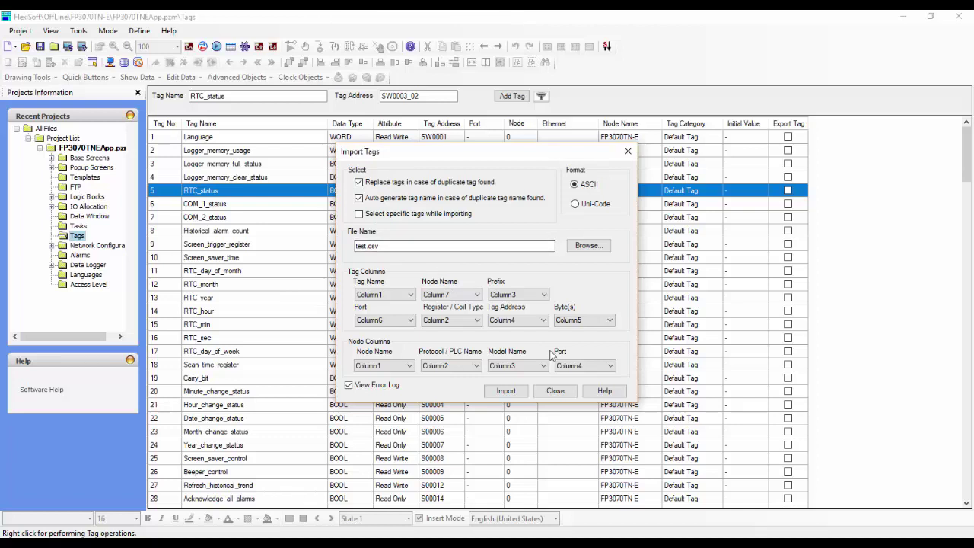
left_click(506, 391)
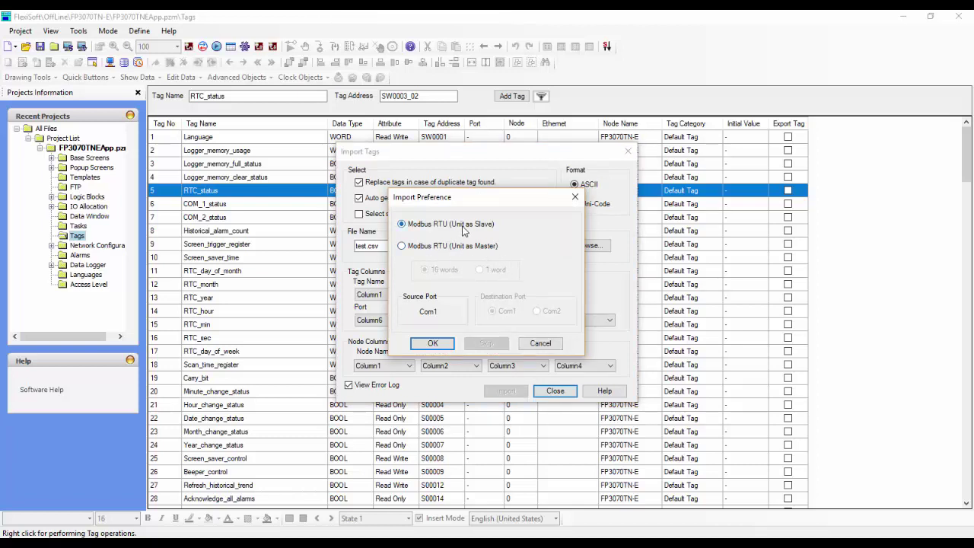
- Set the import preference to Modbus RTU (Unit as Master) with 1 word and destination port Com1, and run the import
left_click(401, 246)
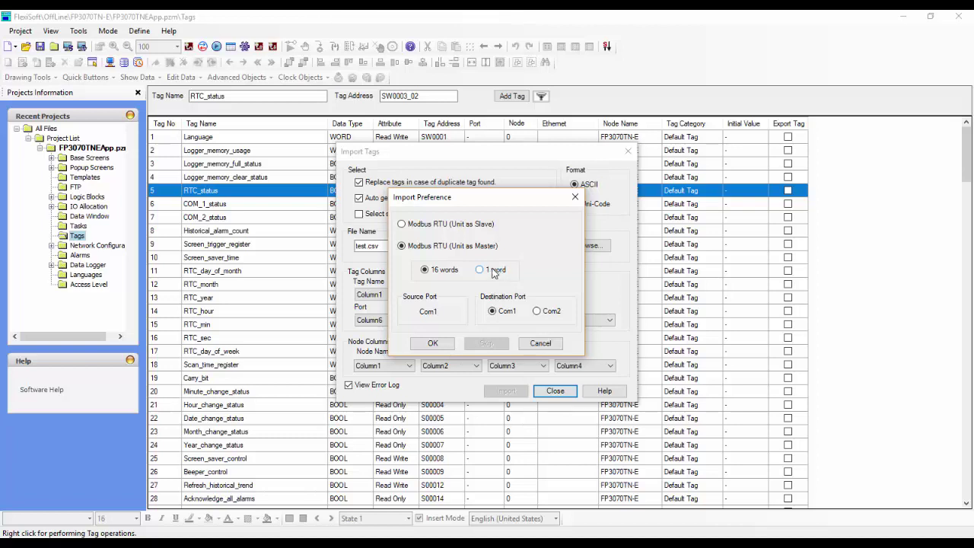
left_click(491, 275)
left_click(426, 271)
left_click(480, 272)
left_click(440, 272)
left_click(480, 272)
left_click(511, 312)
left_click(434, 344)
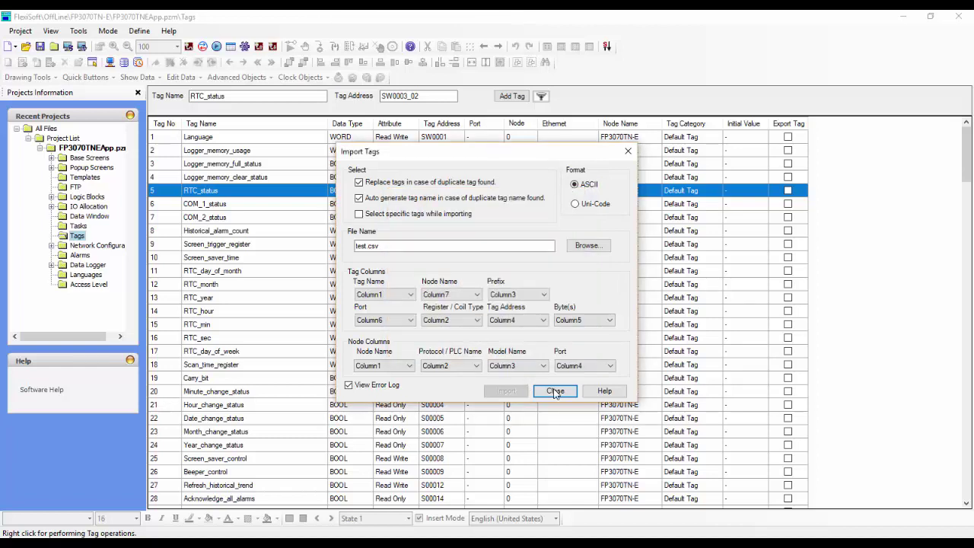
- Close the import log and the Import Tags dialog
left_click(555, 391)
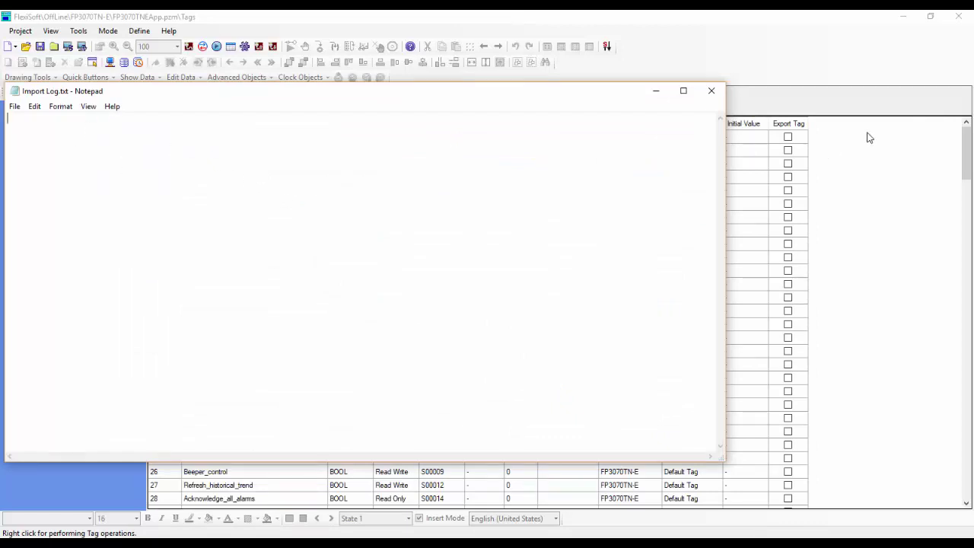
left_click(710, 93)
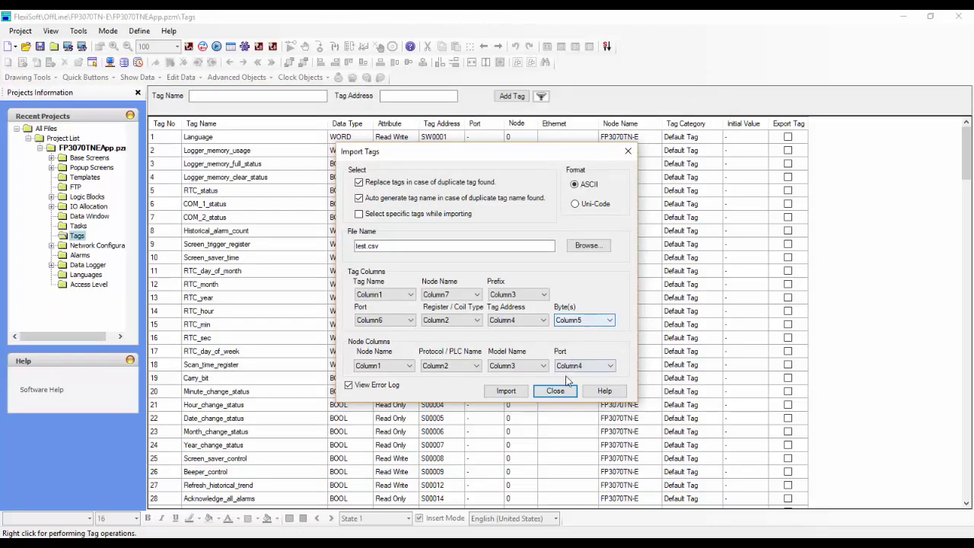
left_click(563, 391)
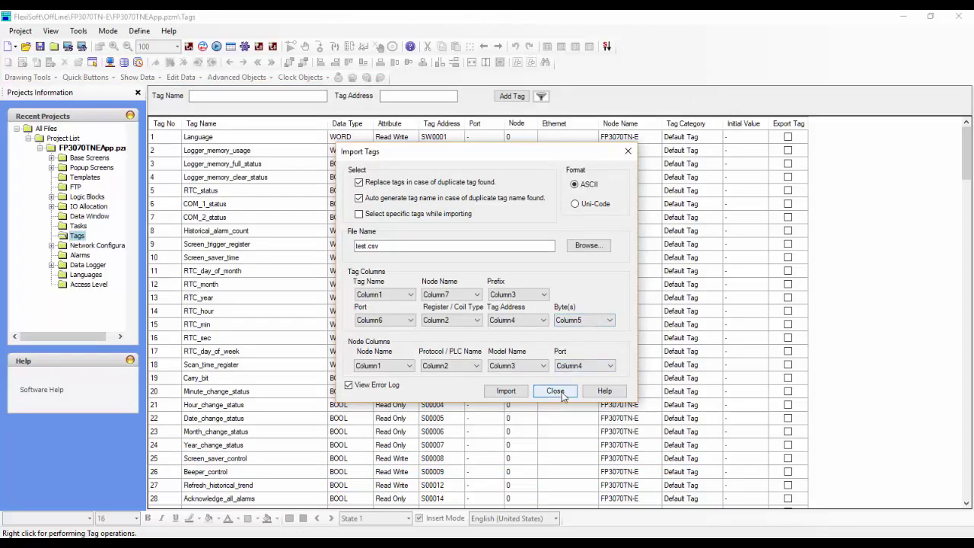
- Close the Import Tags dialog and hide the default system tags so the list shows only the imported user-defined tags
left_click(562, 392)
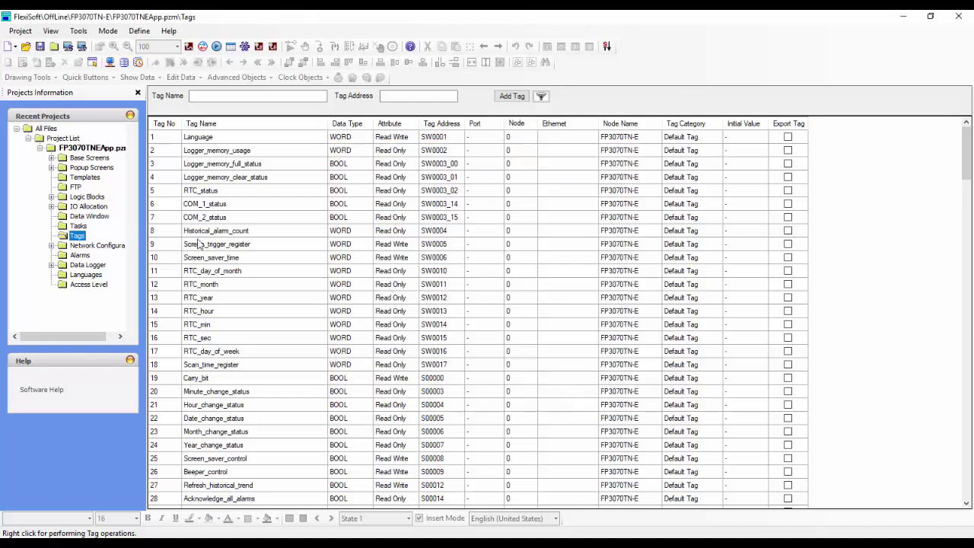
left_click(607, 46)
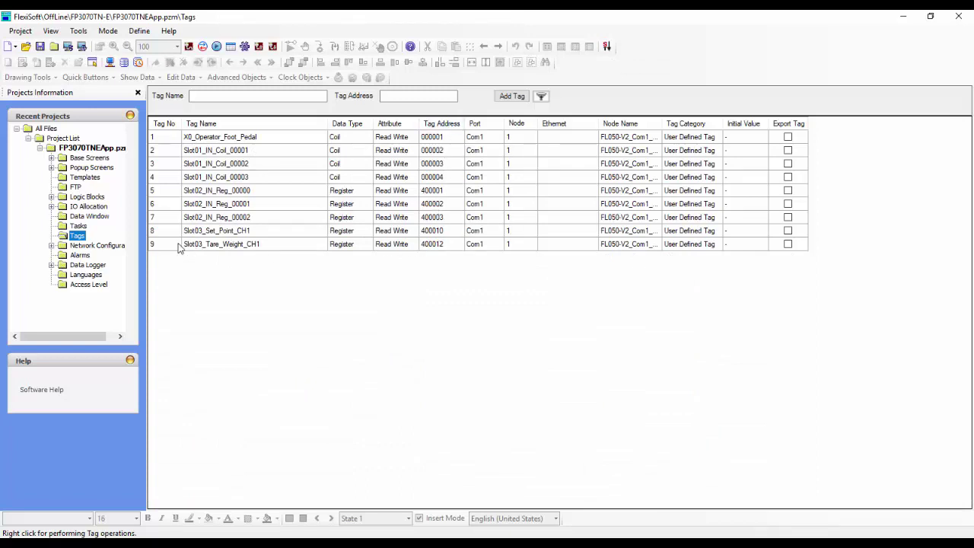
- Open the node information of the imported FL050-V2 PLC node in the network configuration to examine its protocol and communication settings
left_click(75, 247)
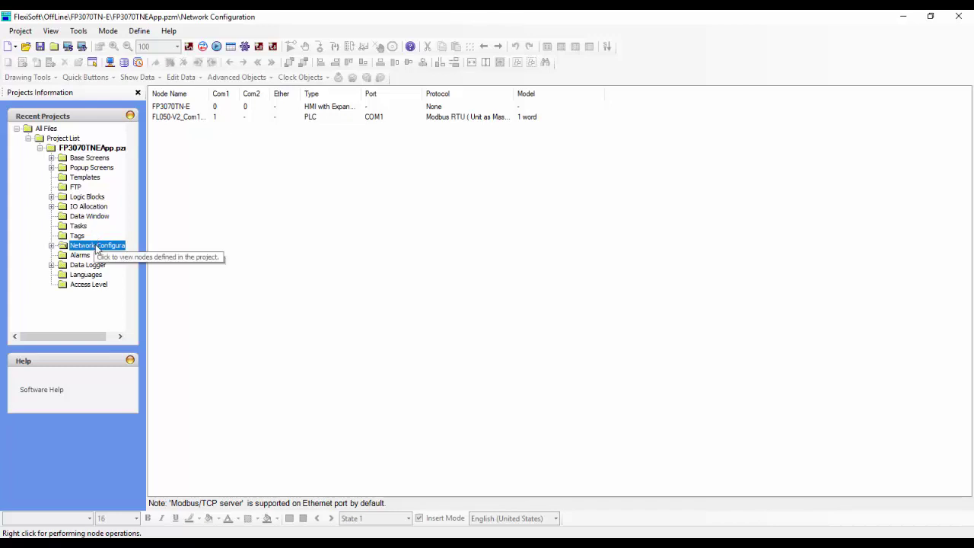
double_click(207, 118)
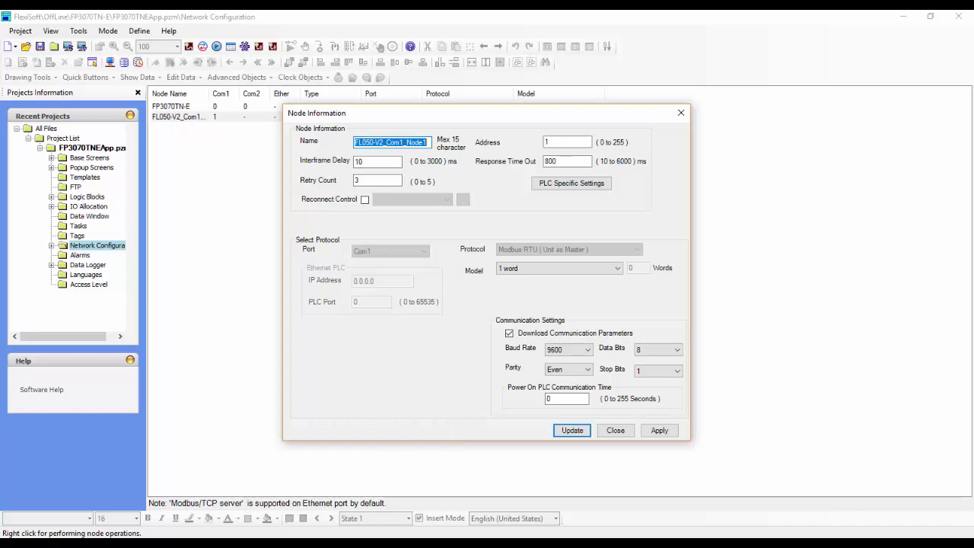
mouse_move(258, 543)
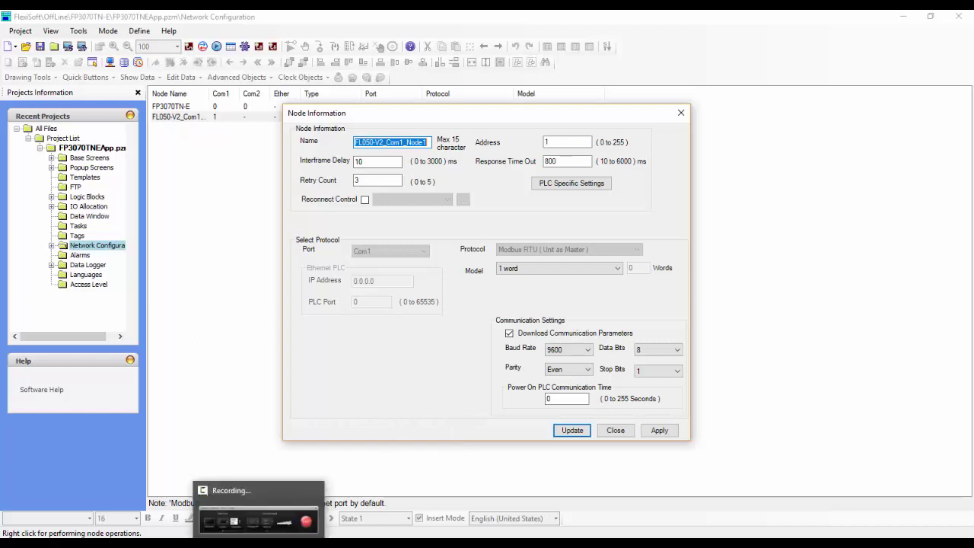
left_click(282, 510)
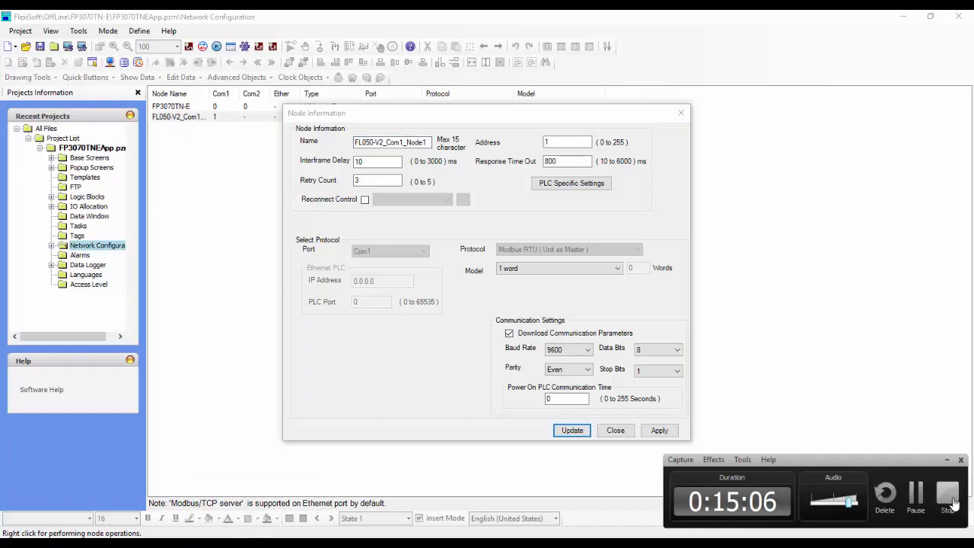